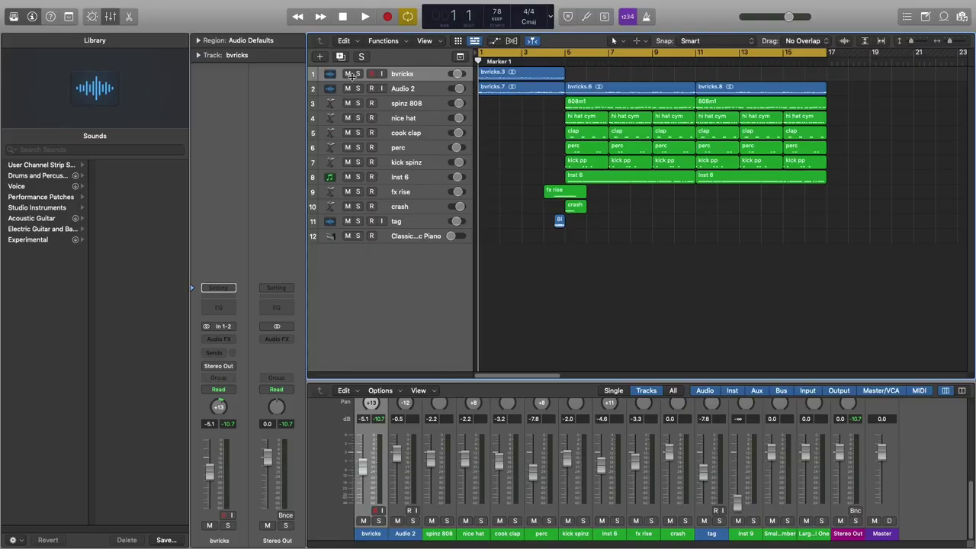
Play the whole arrangement, then solo the bvricks track and listen to its first bars.
click(363, 16)
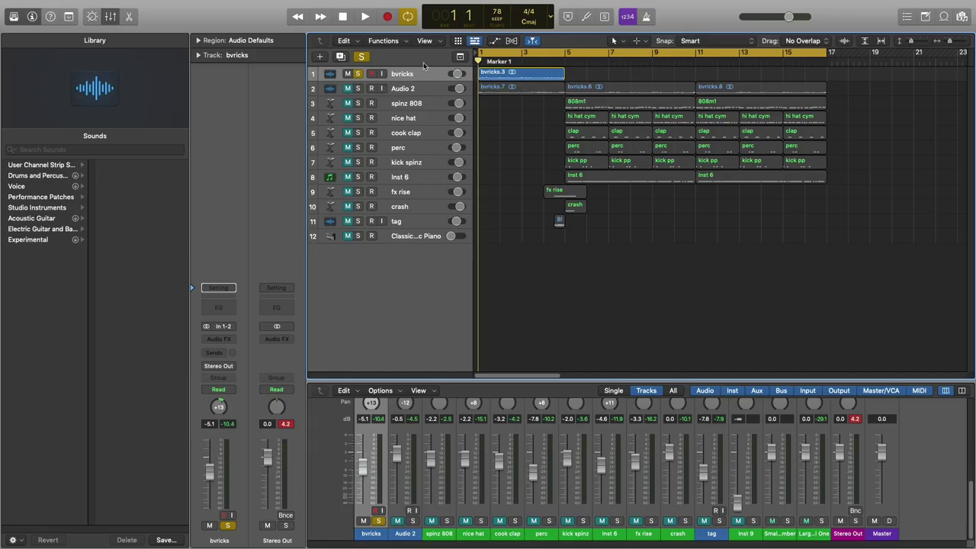
key(space)
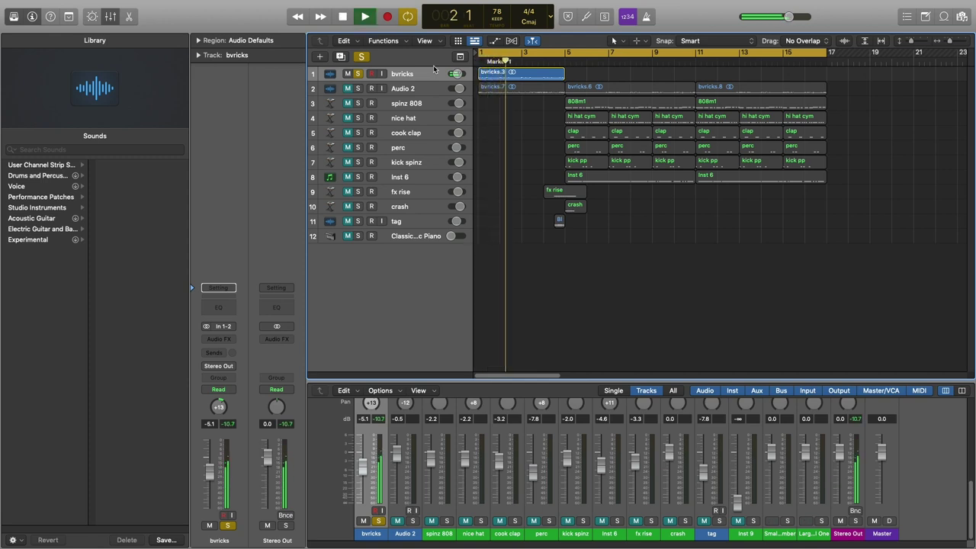
key(space)
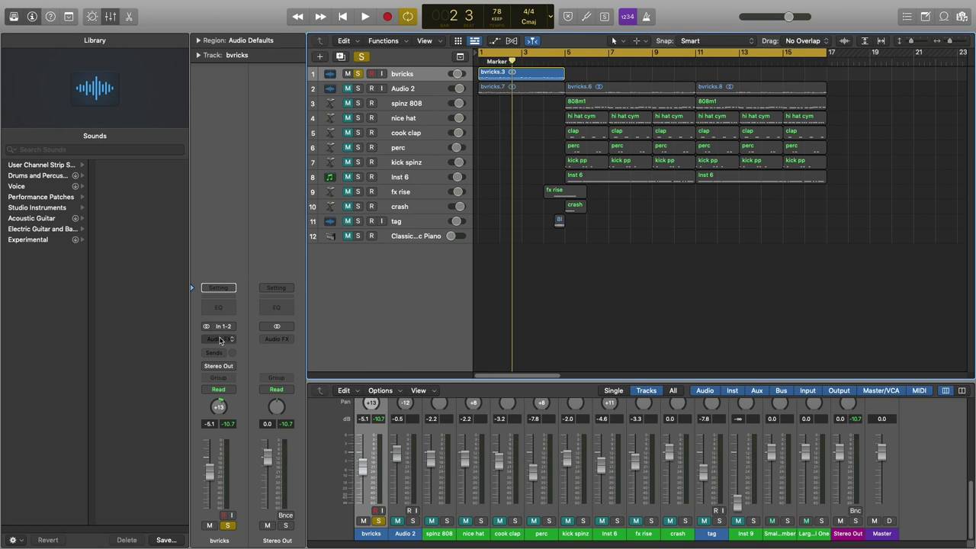
Load FF Pro-Q 3 on the bvricks track with the Low Cut preset.
click(220, 339)
click(336, 376)
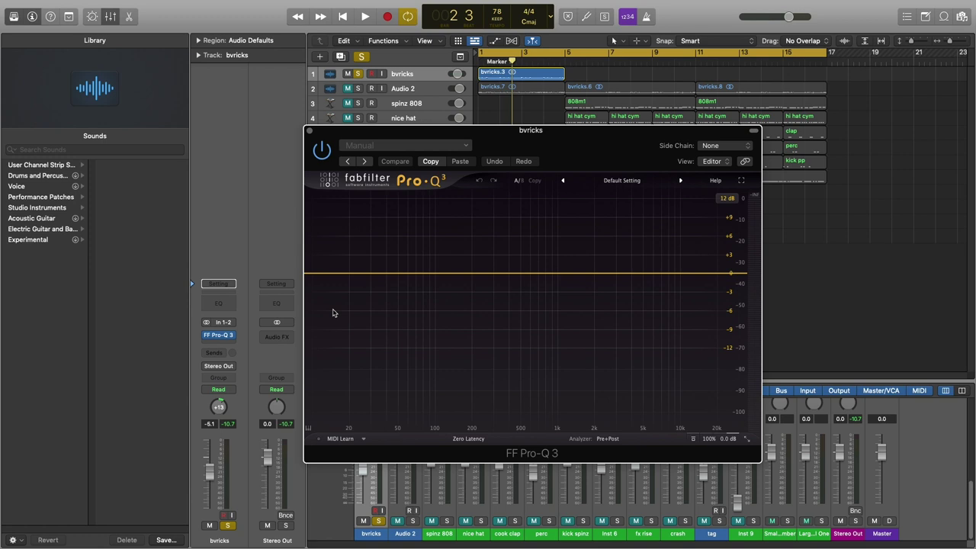
click(622, 183)
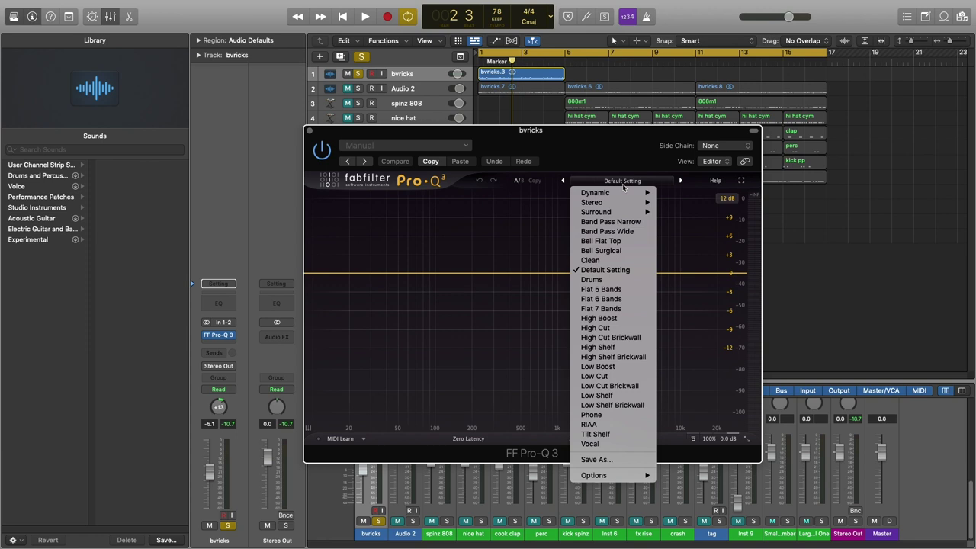
click(594, 376)
Raise the bvricks low cut to about 125 Hz and compare the sound with the EQ bypassed and active.
key(space)
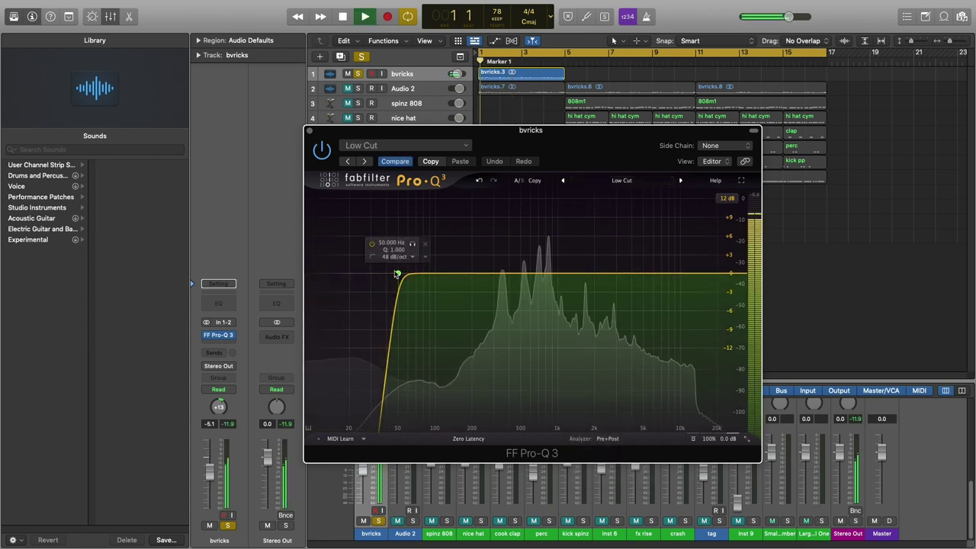
drag(397, 274, 403, 275)
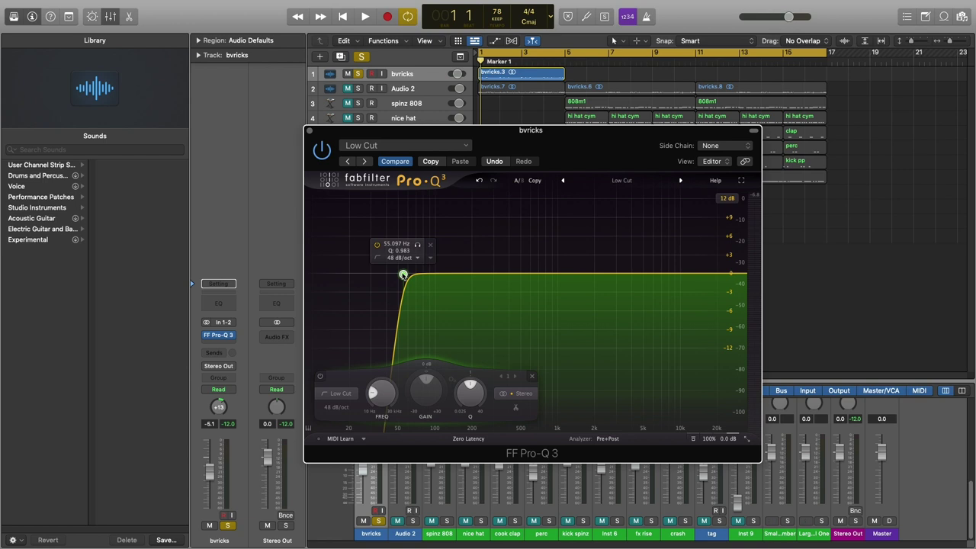
drag(404, 275, 447, 275)
key(space)
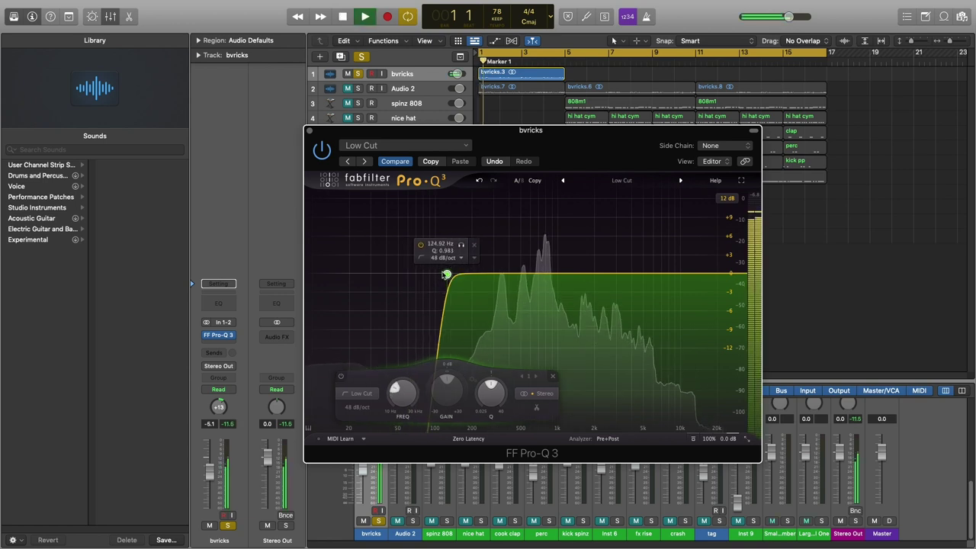
click(322, 156)
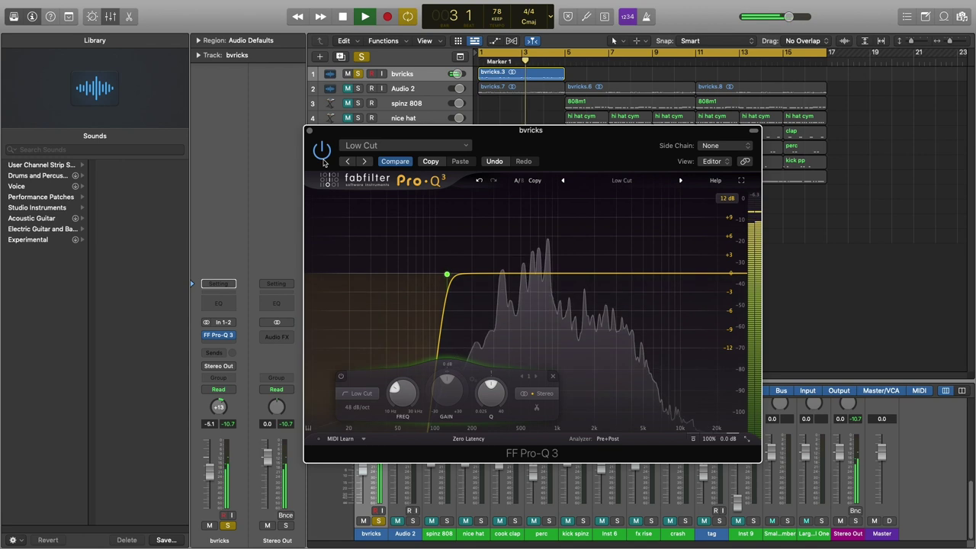
click(322, 162)
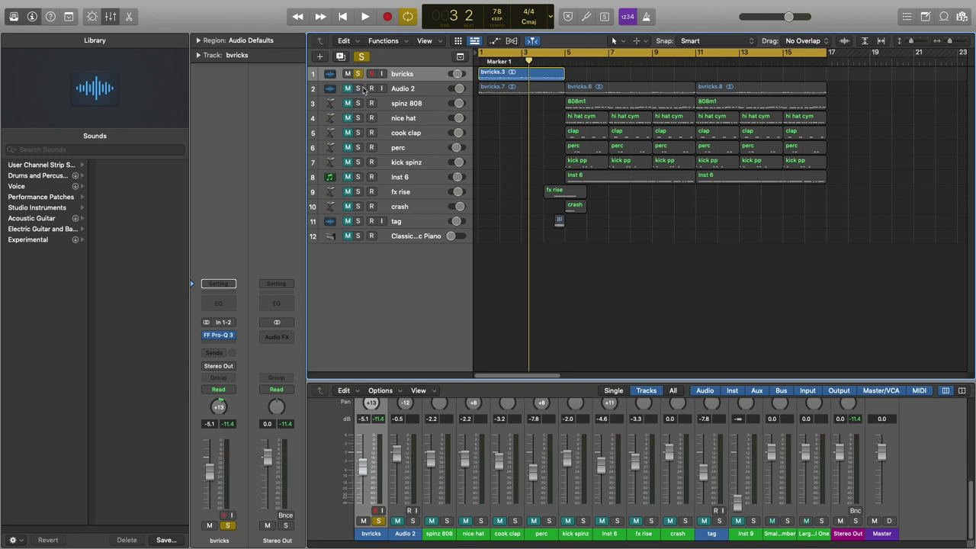
Solo the Audio 2 track and load a stereo FF Pro-Q 3 on it with the Low Cut preset.
click(358, 89)
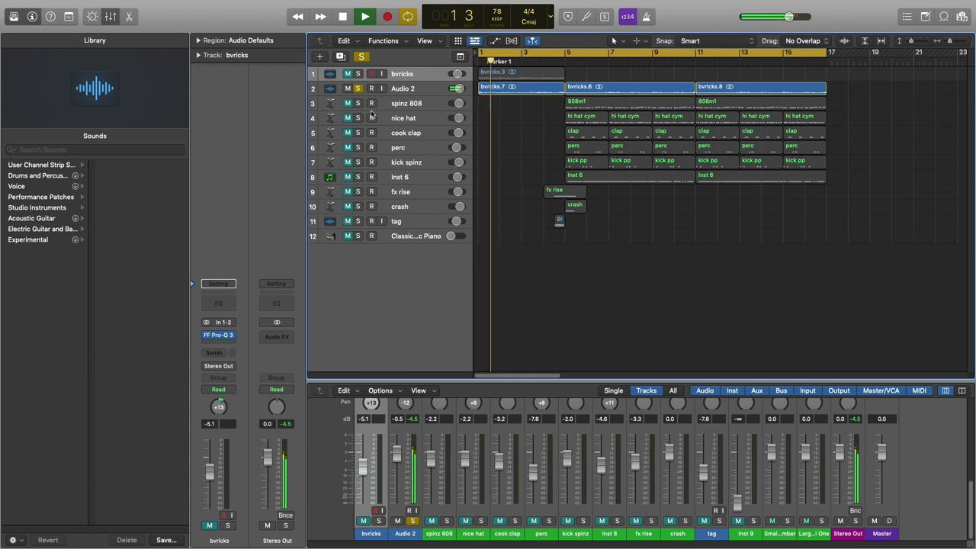
key(space)
click(417, 94)
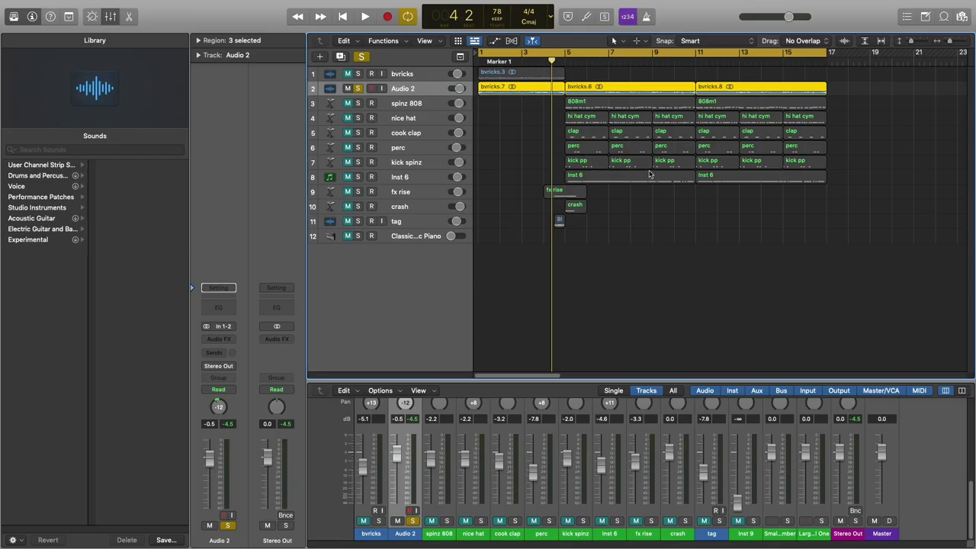
click(227, 341)
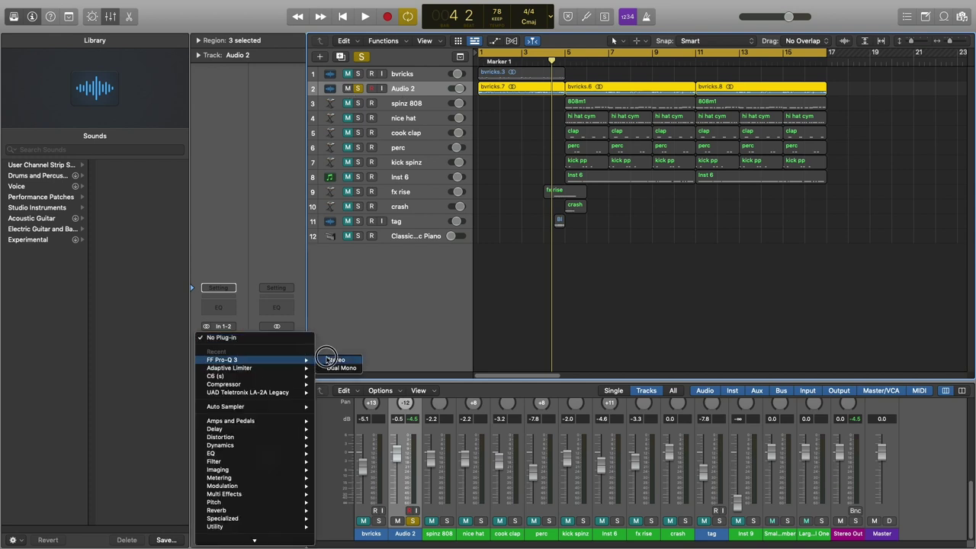
click(328, 360)
click(623, 180)
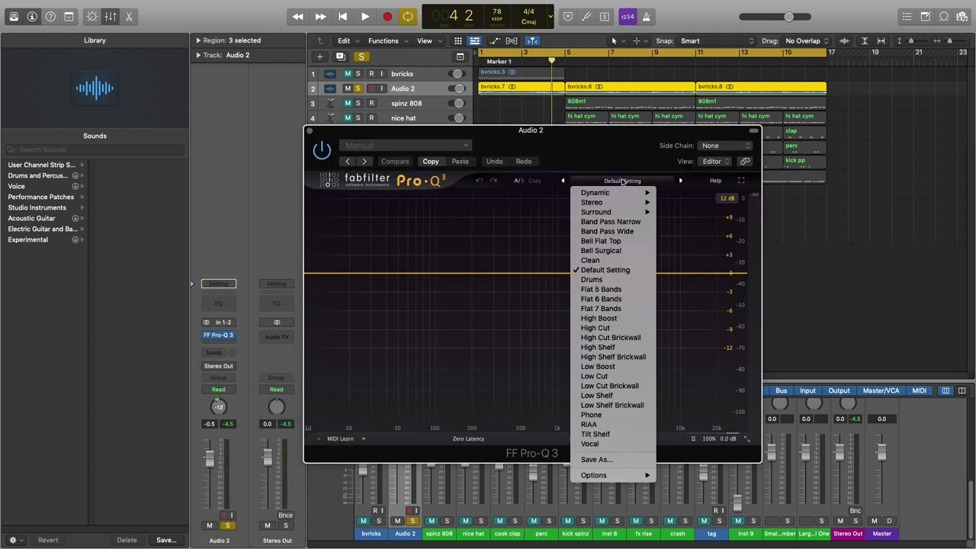
click(594, 376)
Try sweeping Audio 2's low cut up to about 382 Hz during playback.
key(space)
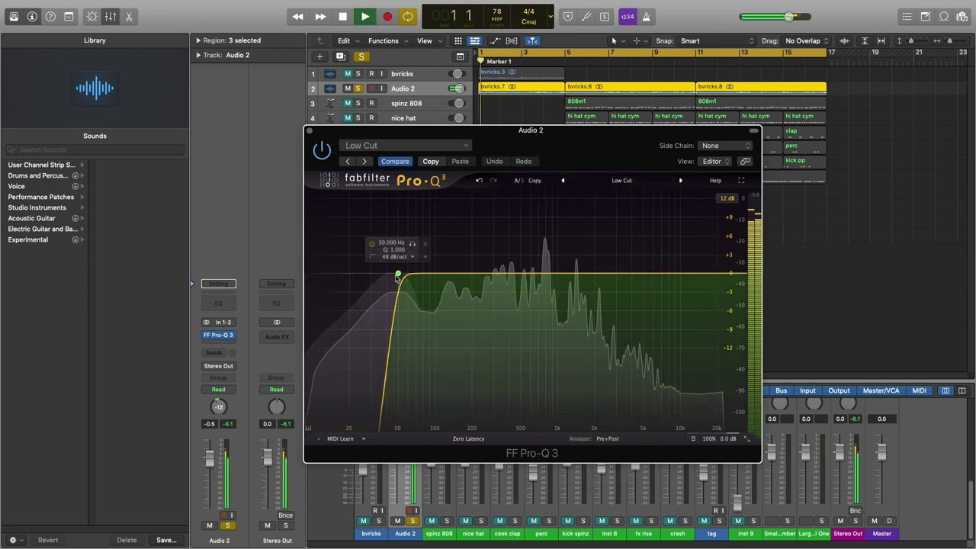
drag(403, 274, 394, 275)
key(space)
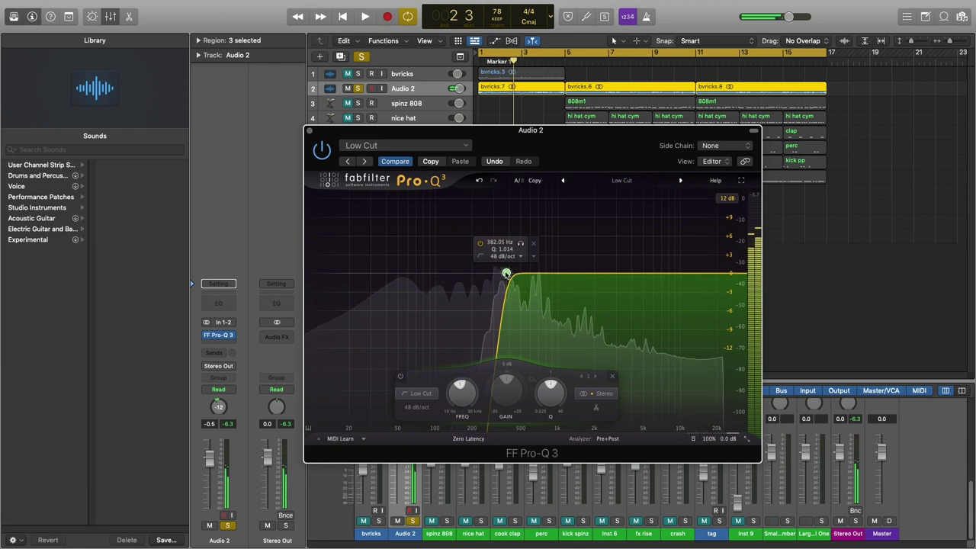
key(space)
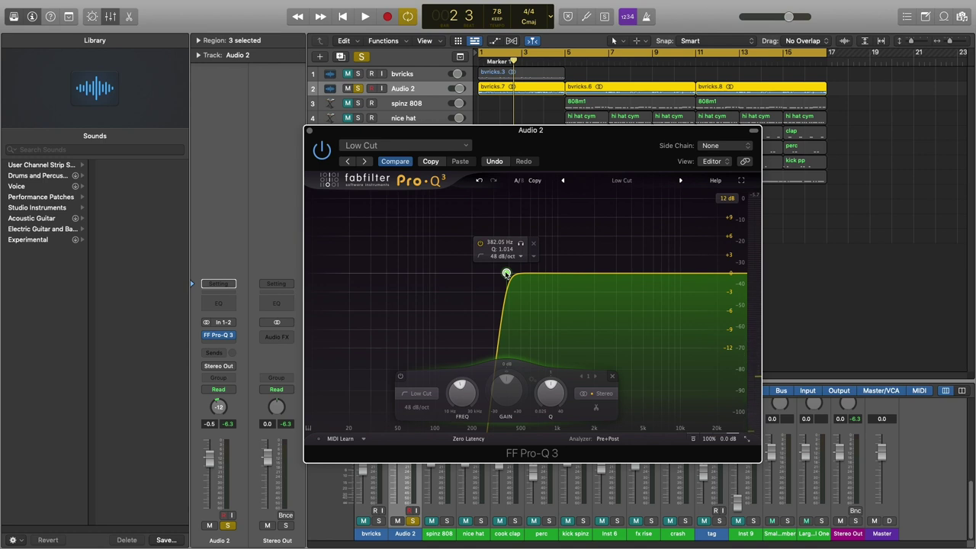
Lower Audio 2's low cut to about 38 Hz while listening, and close the EQ.
key(space)
drag(506, 273, 393, 272)
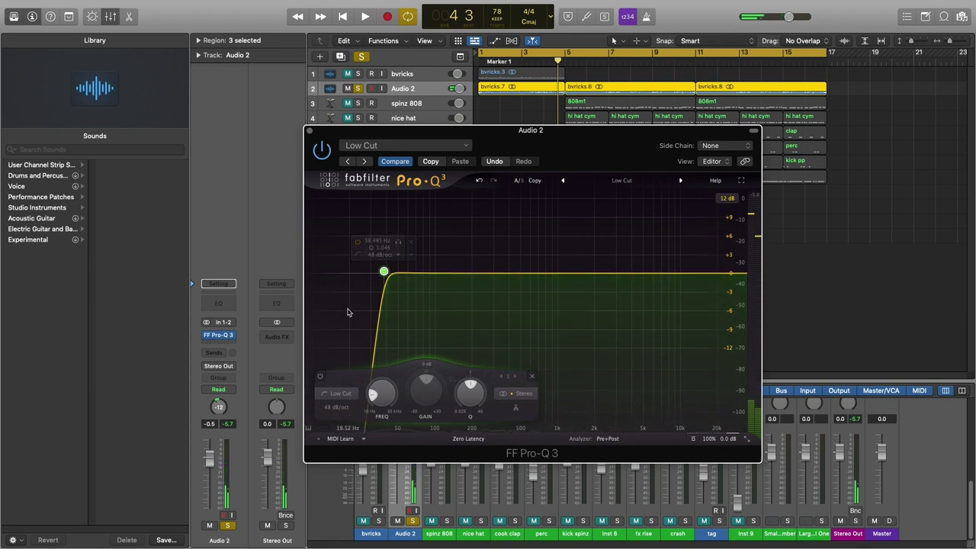
key(space)
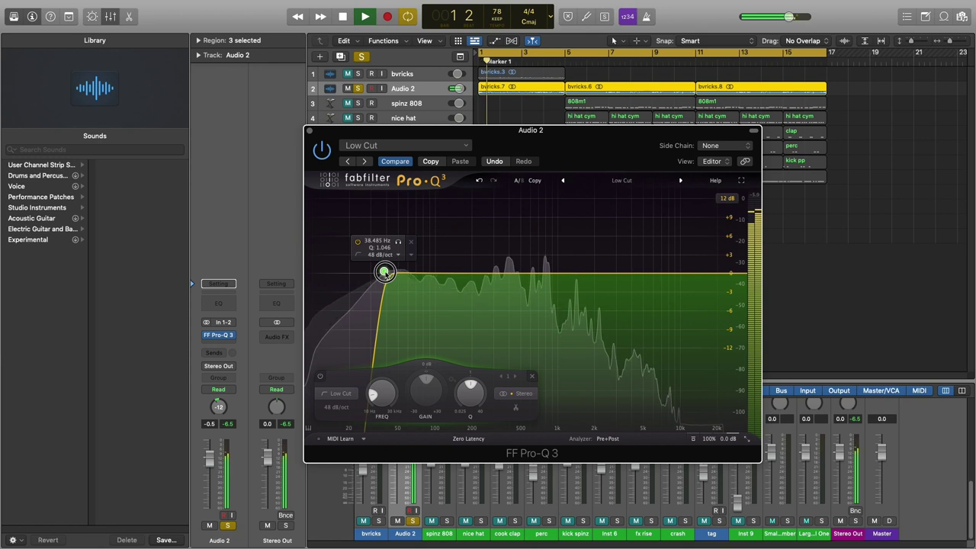
click(341, 334)
mouse_move(355, 303)
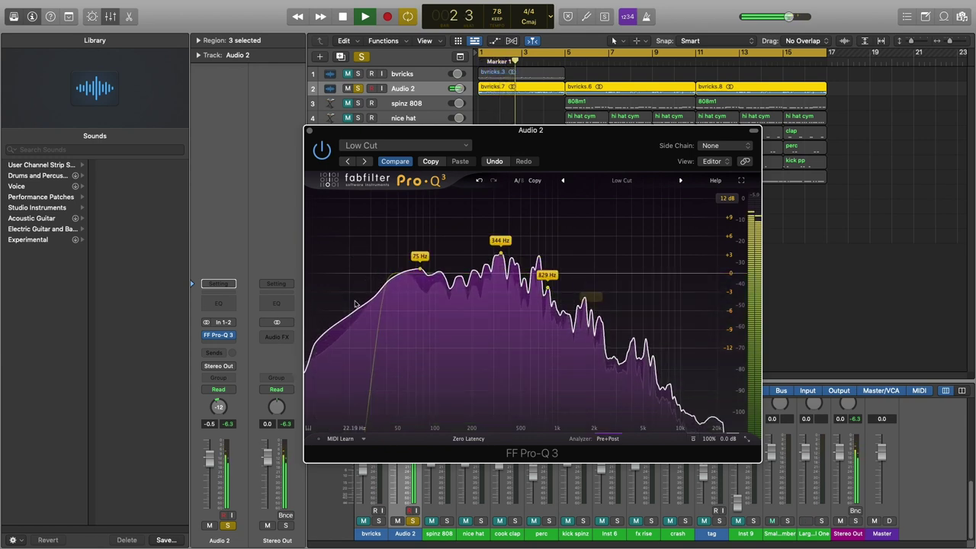
key(space)
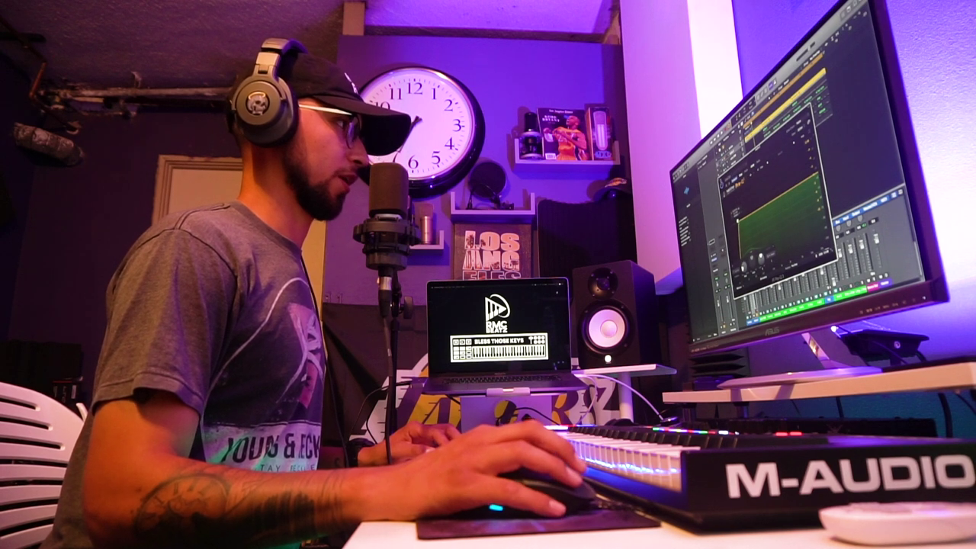
key(super+w)
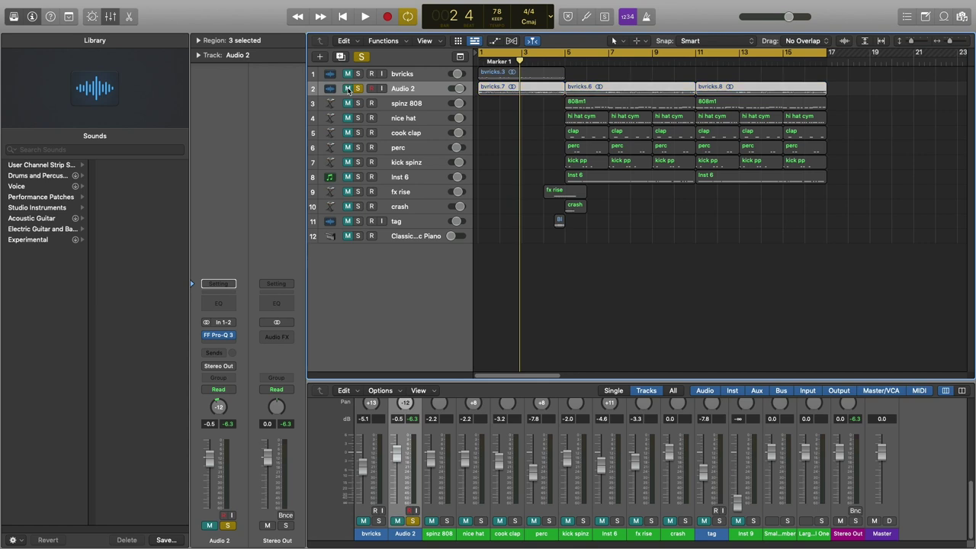
Solo the spinz 808 track together with Audio 2 and play both from bar 5.
click(359, 103)
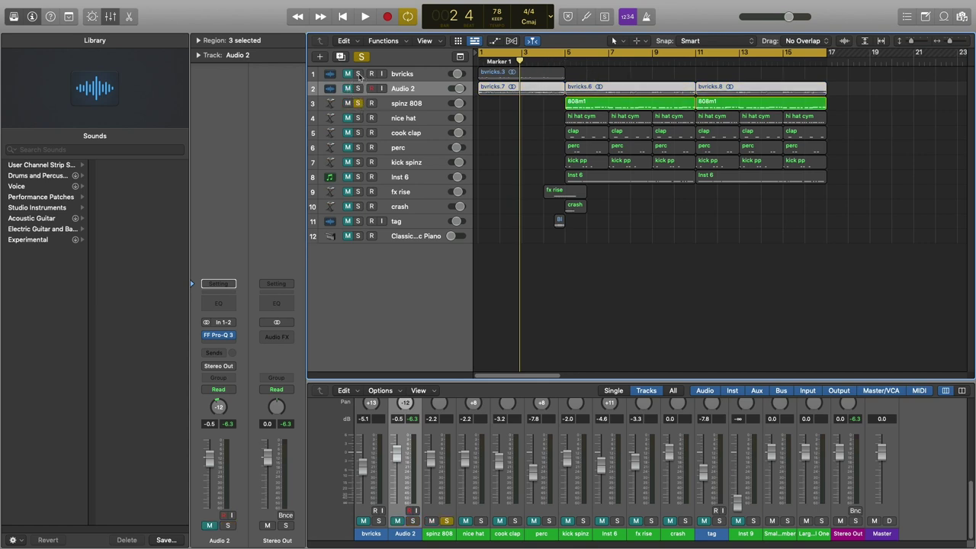
click(348, 103)
click(348, 103)
click(358, 89)
key(space)
click(556, 60)
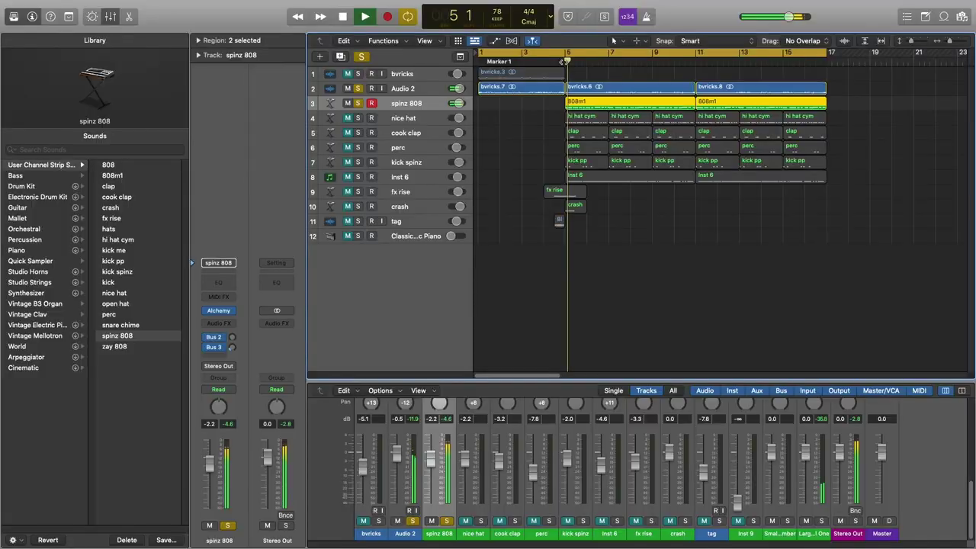
Mute Audio 2 and load a stereo FF Pro-Q 3 on spinz 808 with the Low Cut preset.
click(349, 89)
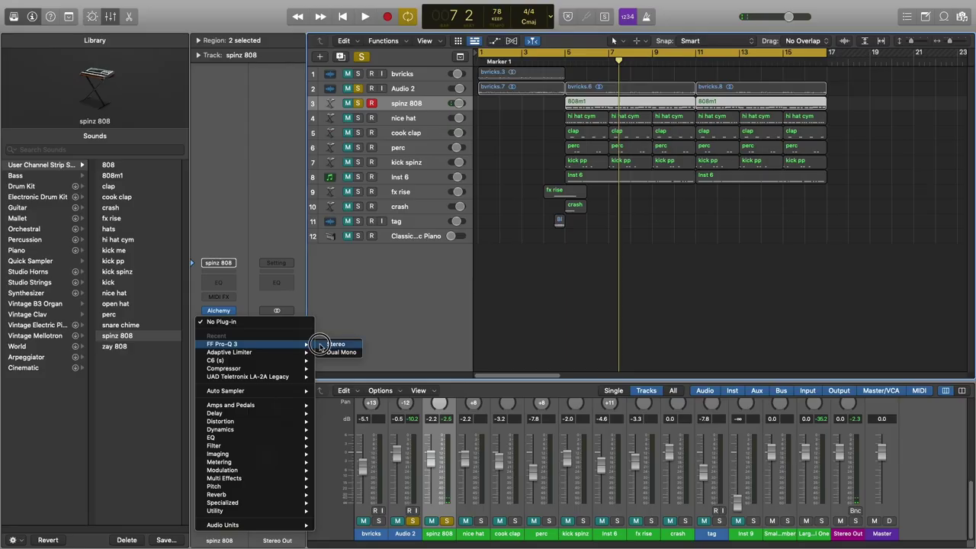
click(336, 345)
click(569, 138)
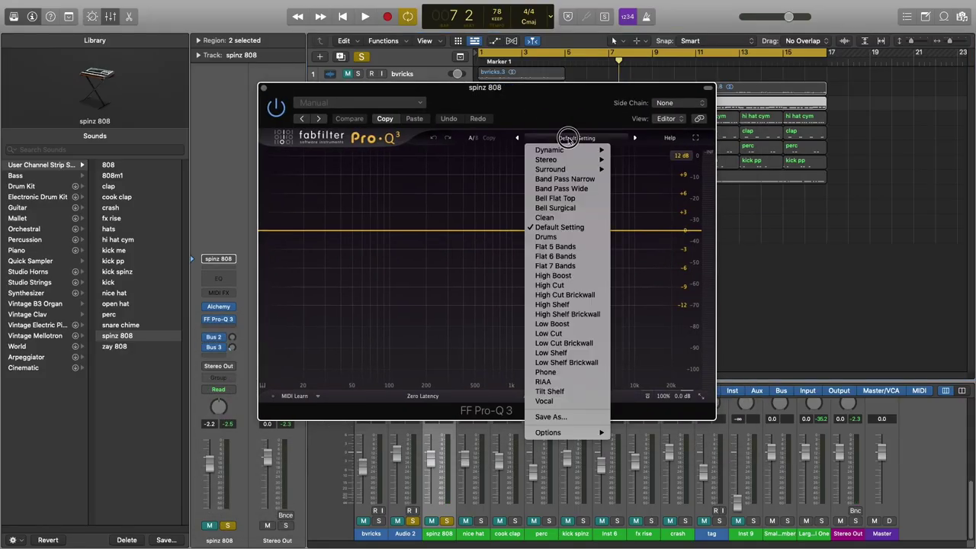
click(548, 333)
Shorten the cycle range to start at bar 5 and play the loop.
key(space)
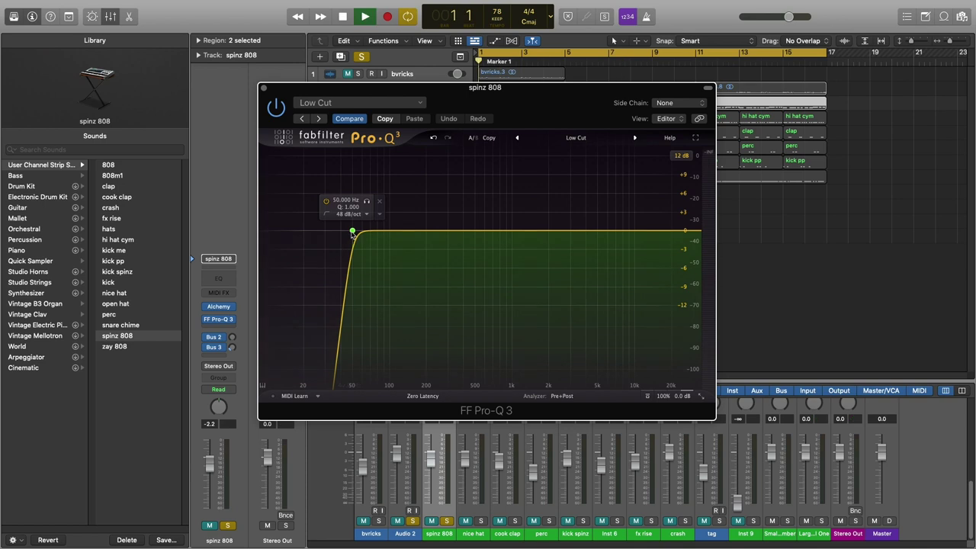
key(space)
drag(482, 52, 573, 224)
key(space)
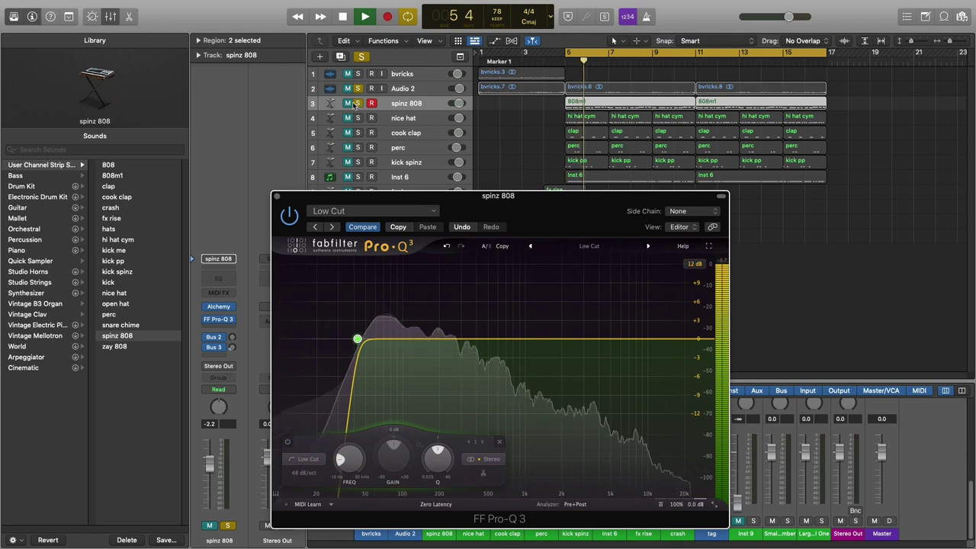
Move the EQ window clear of the mixer and lower the spinz 808 low cut to about 26 Hz.
drag(385, 196, 379, 48)
drag(351, 193, 324, 190)
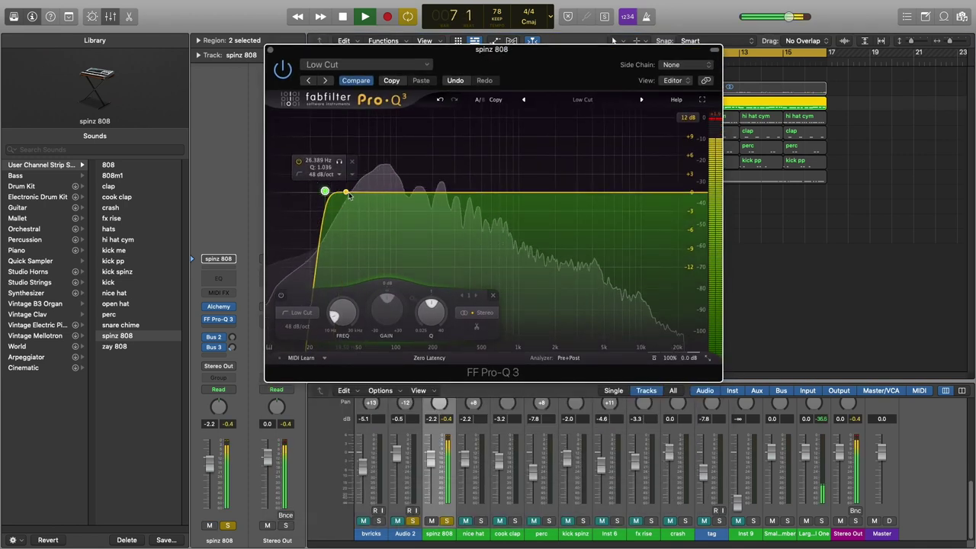
key(space)
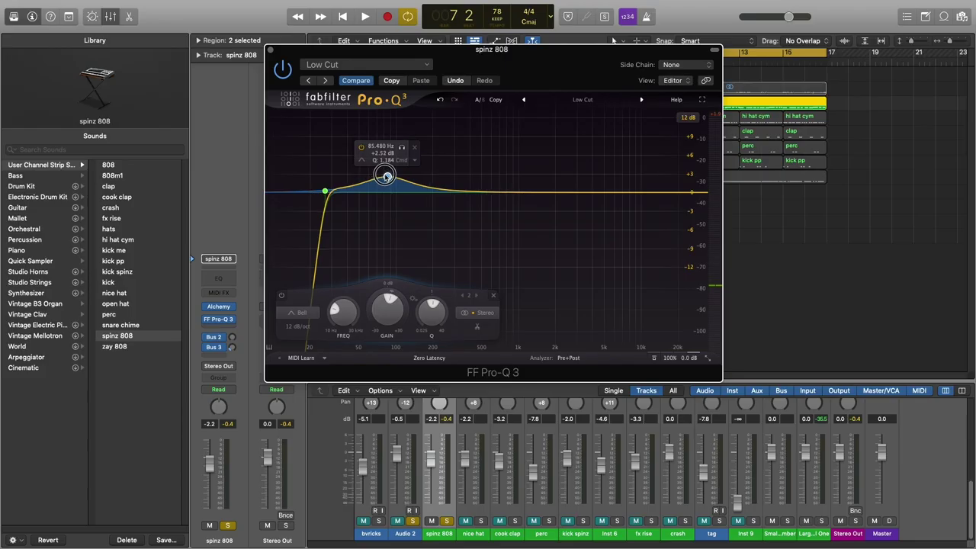
Shape a bell band in the spinz 808 EQ as a cut of about 2.25 dB near 69 Hz and audition it.
drag(384, 181, 369, 185)
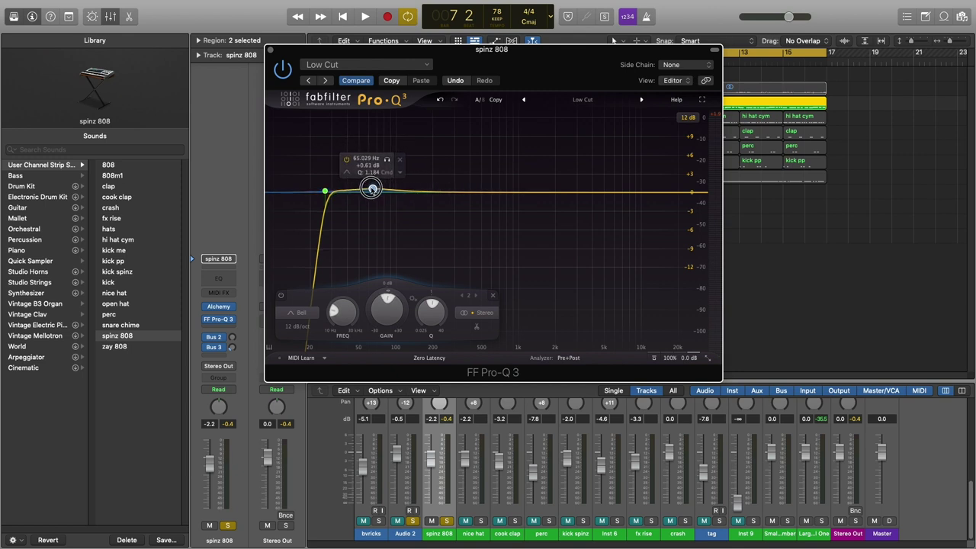
drag(377, 189, 376, 205)
key(space)
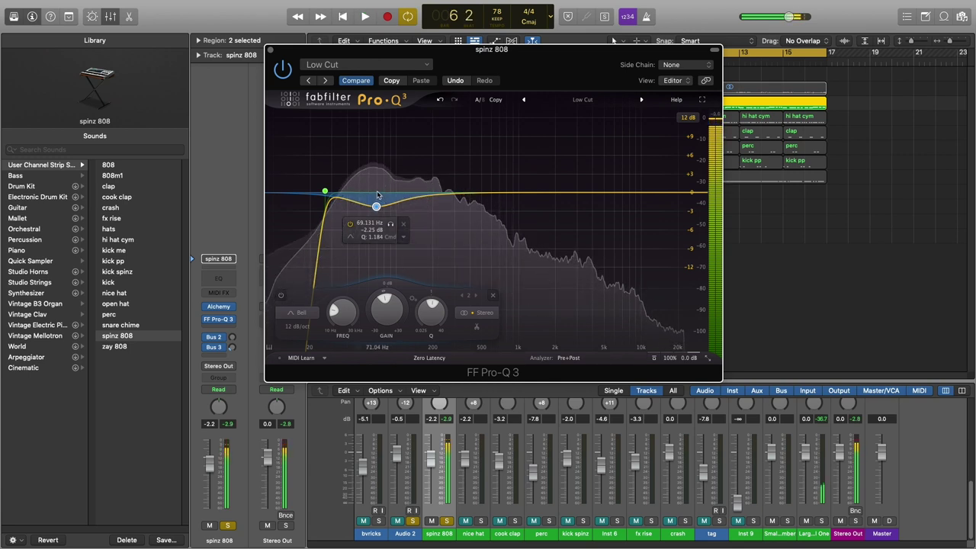
key(space)
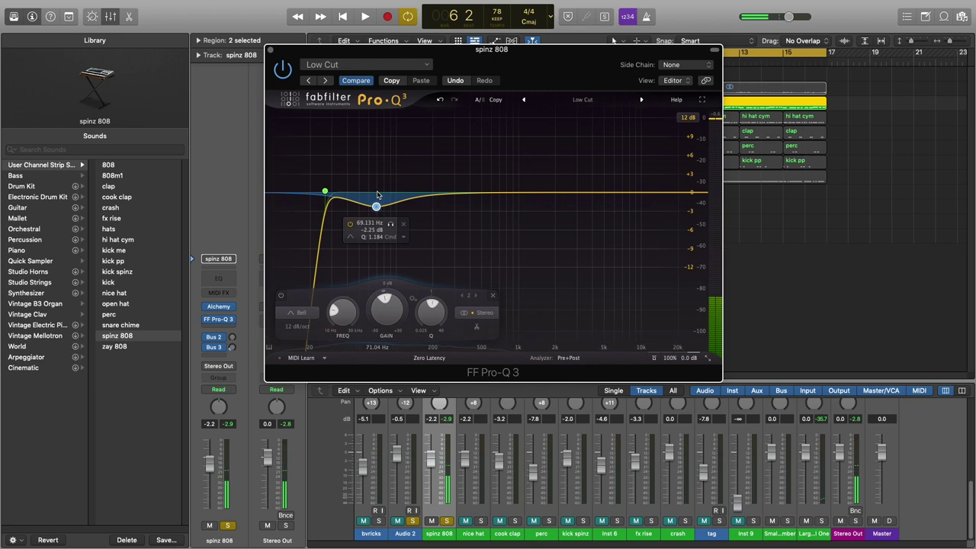
Play the soloed Audio 2, spinz 808 and nice hat tracks and load FF Pro-Q 3 with the Low Cut preset on nice hat.
key(space)
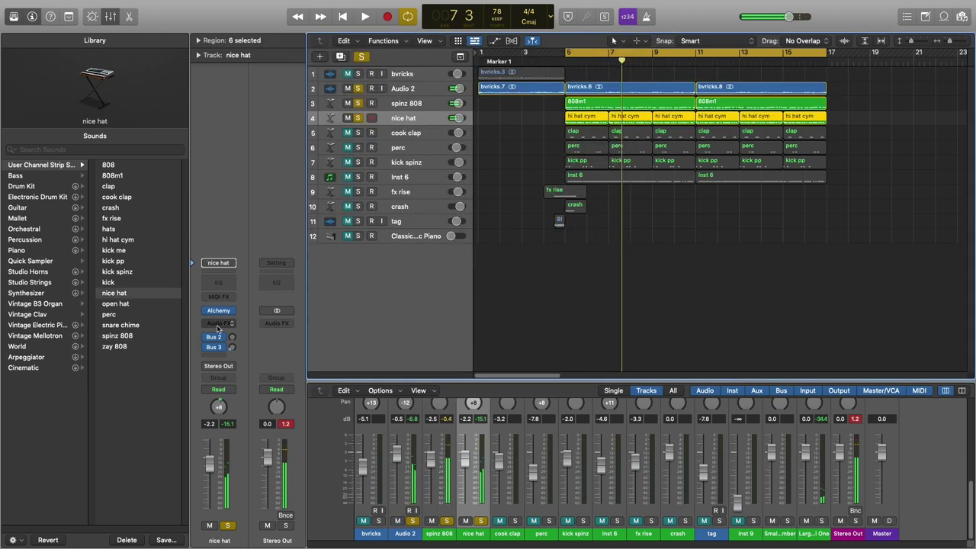
click(219, 323)
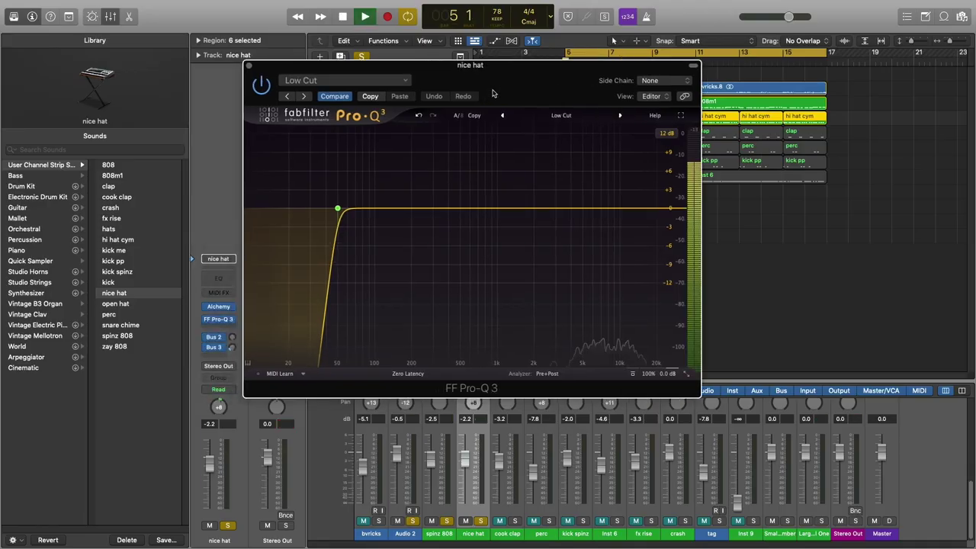
Raise the nice hat low cut to just above 500 Hz and audition a bell boost of about 7.4 dB near 8.8 kHz.
key(space)
drag(338, 209, 475, 214)
key(space)
drag(599, 207, 613, 162)
key(space)
key(space)
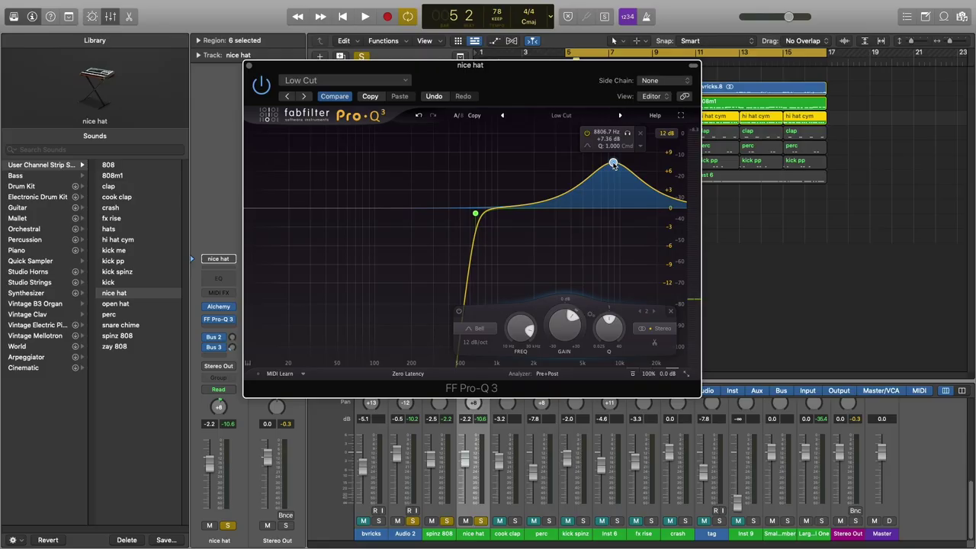
key(space)
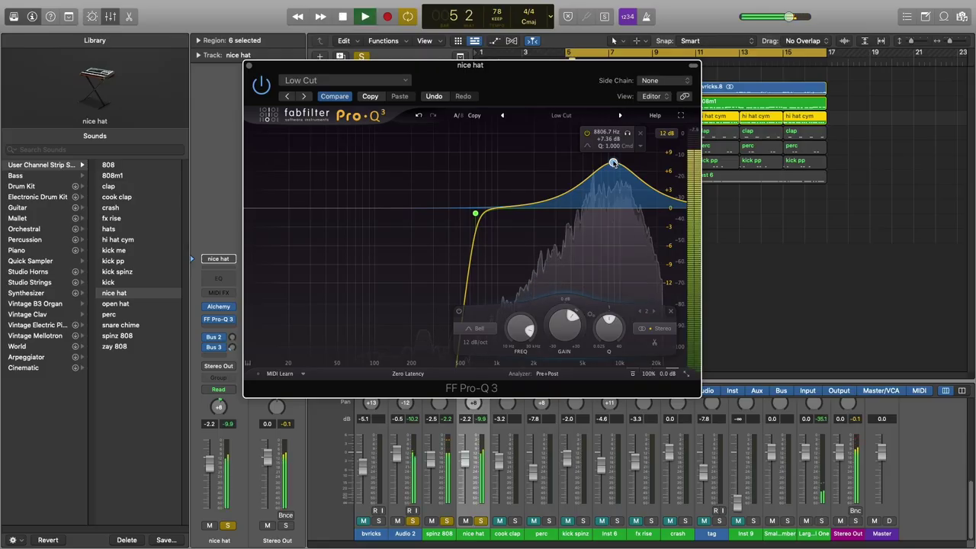
Turn the nice hat bell into a cut of about 1.7 dB near 8.65 kHz, Q about 2.3, and compare it with the EQ bypassed.
key(space)
drag(613, 161, 614, 219)
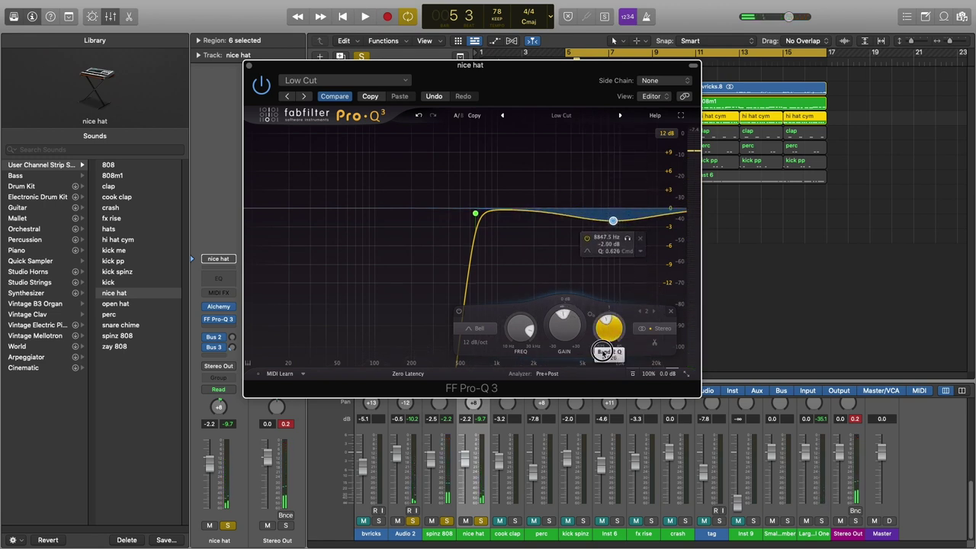
scroll(602, 352, up, 5)
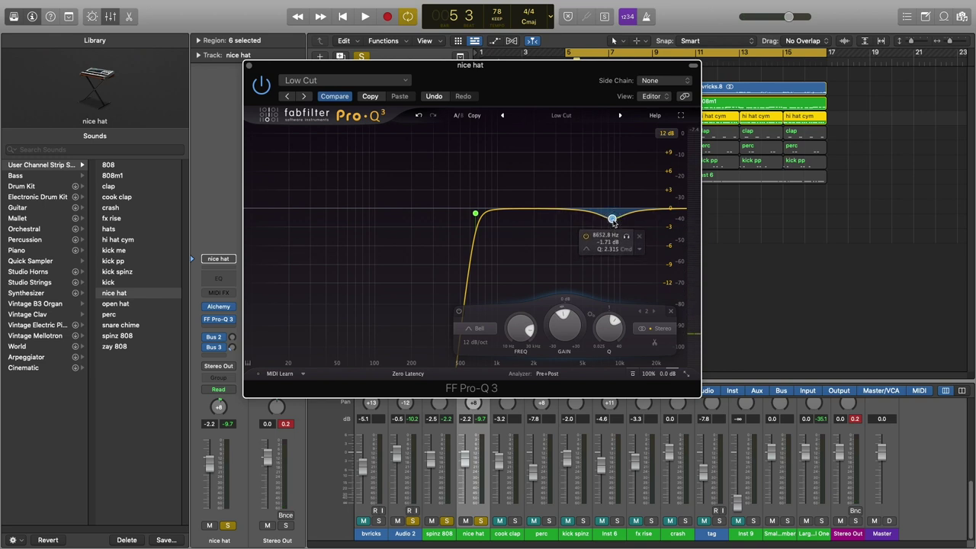
key(space)
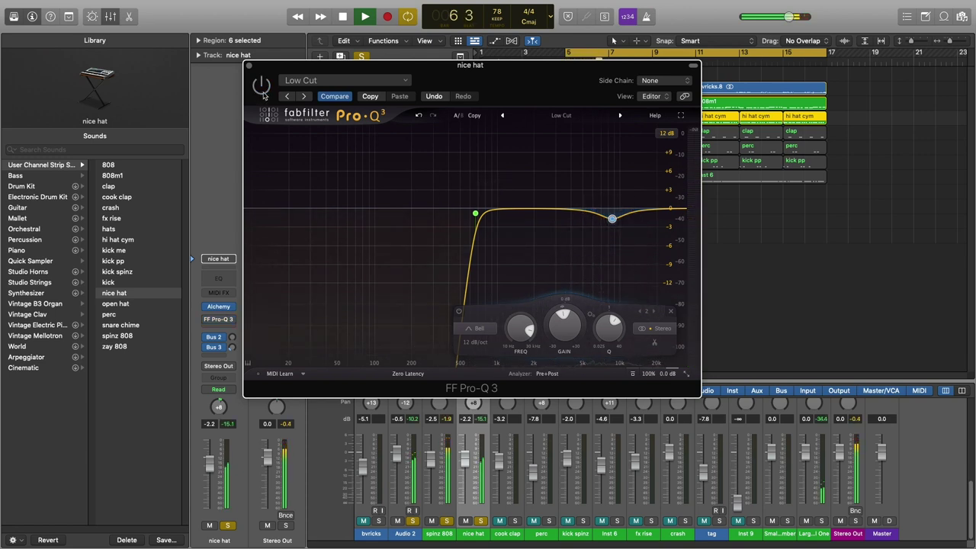
click(262, 92)
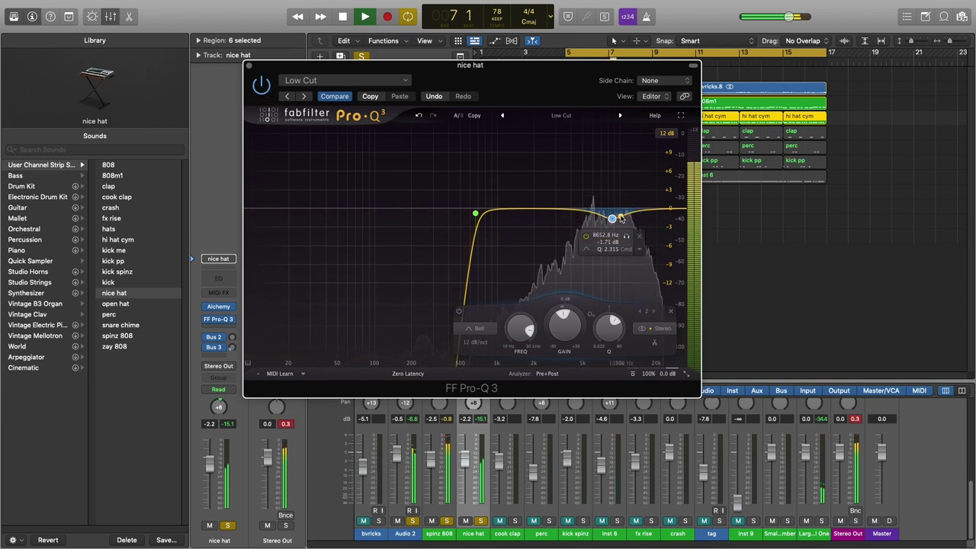
Audition the nice hat bell as a boost near 8 kHz, settle it at about -2.8 dB near 8.76 kHz, and close the EQ.
drag(612, 220, 608, 155)
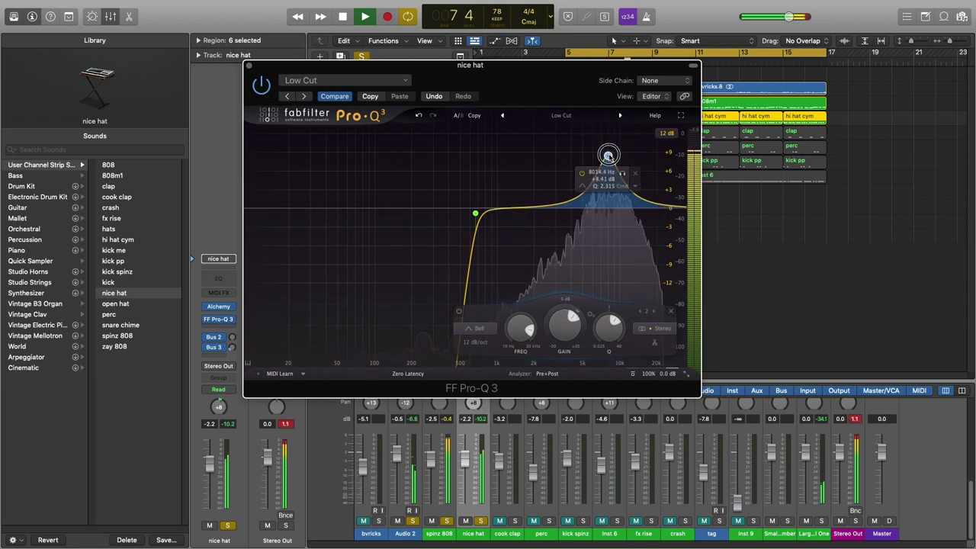
key(space)
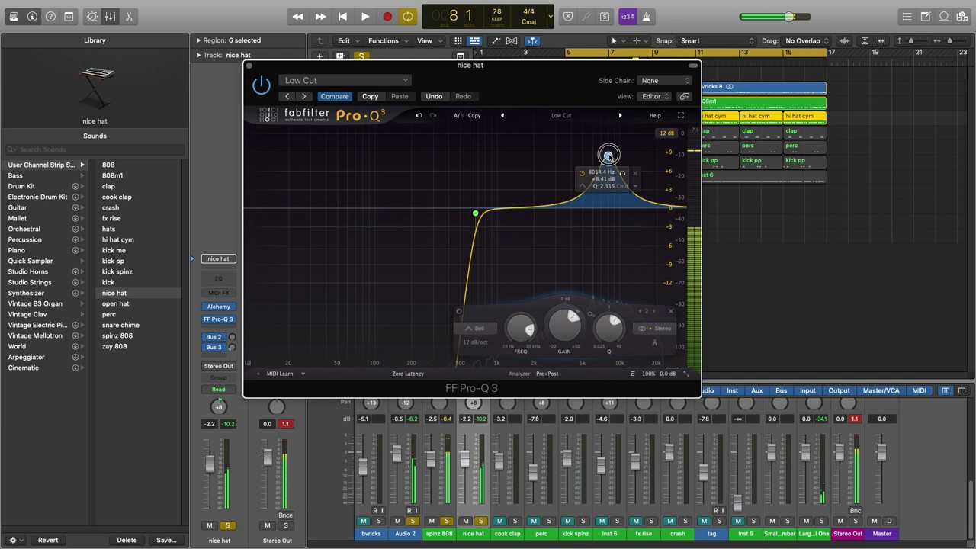
drag(608, 155, 611, 227)
key(space)
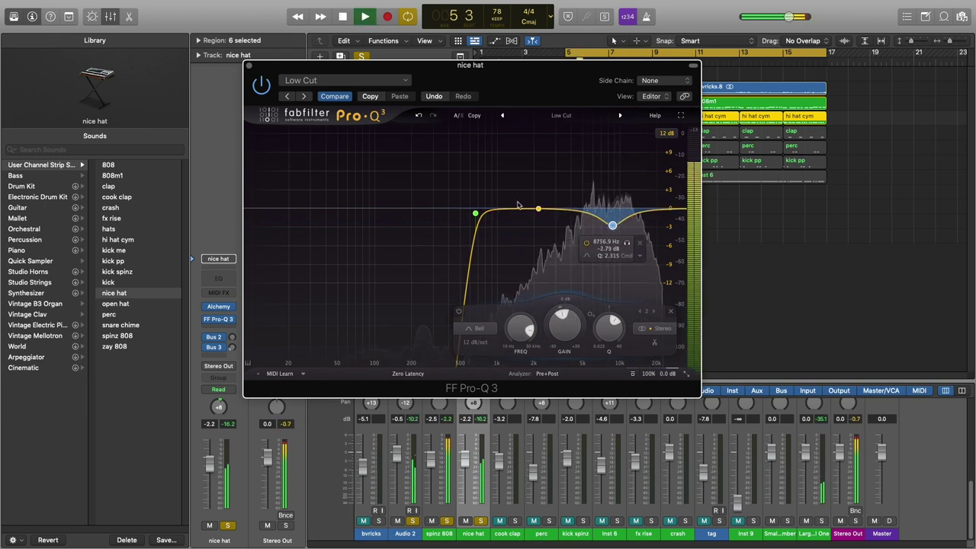
click(250, 65)
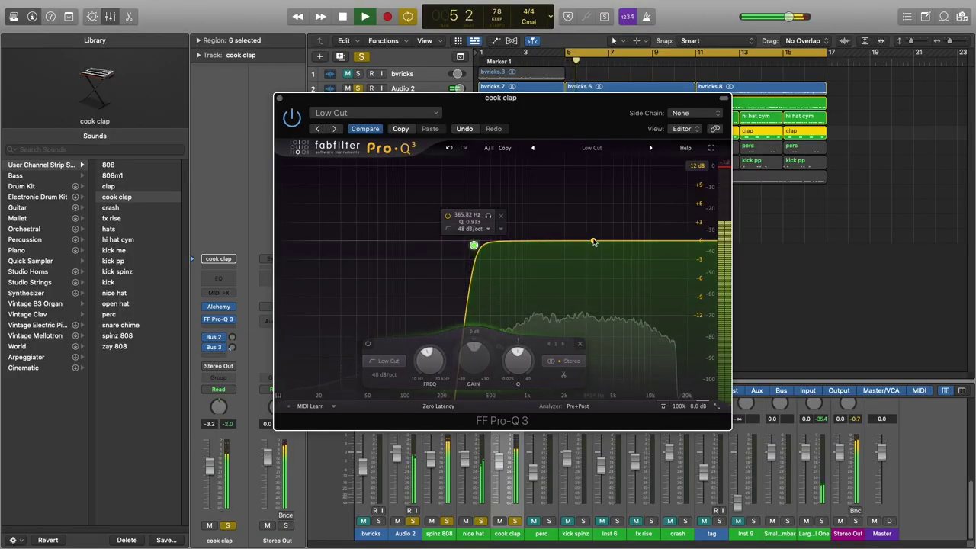
Add a gentle bell boost of about 1 dB near 1.8 kHz to the cook clap EQ, audition it and close the EQ.
mouse_move(594, 244)
mouse_down()
mouse_move(610, 254)
mouse_move(599, 231)
mouse_move(580, 235)
mouse_up()
key(space)
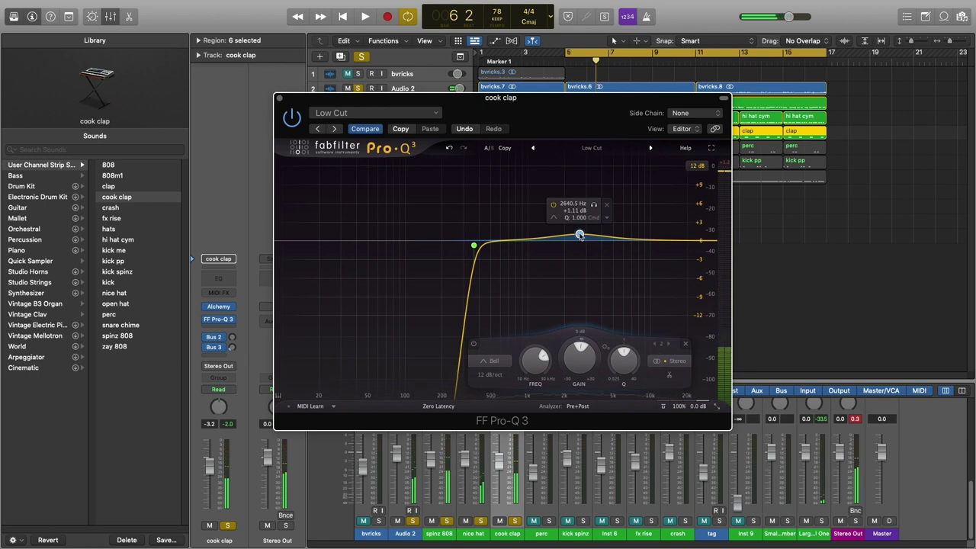
drag(580, 235, 560, 235)
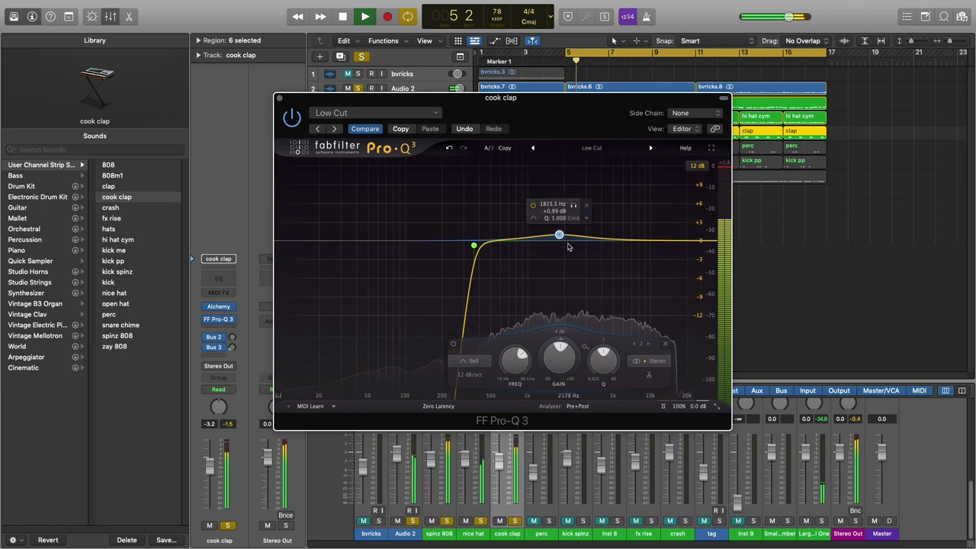
key(space)
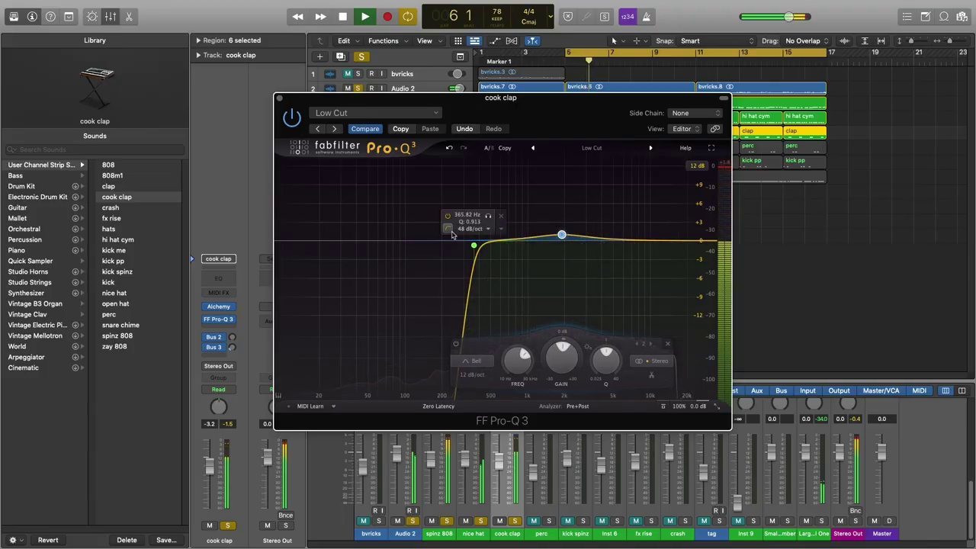
click(280, 98)
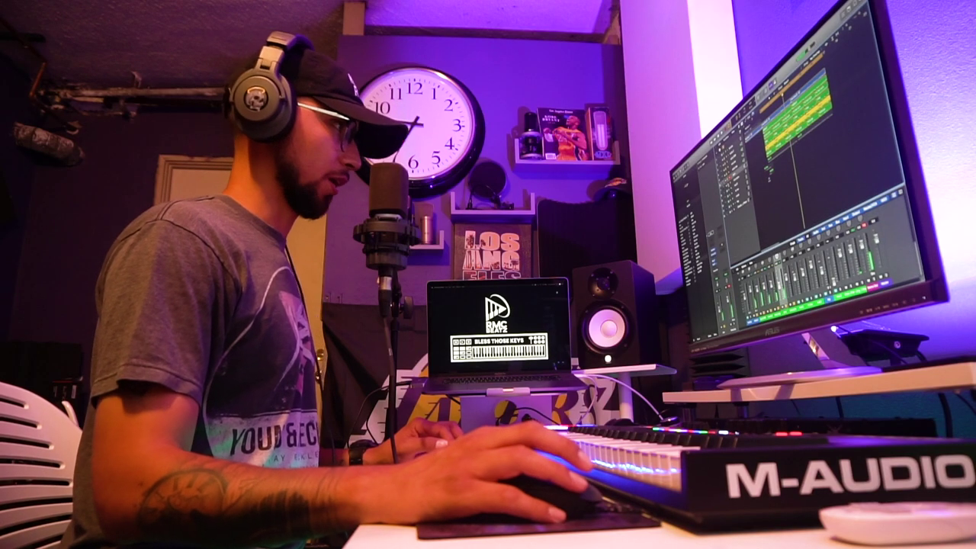
Unsolo Audio 2, nice hat, cook clap and perc so only spinz 808 and kick spinz stay soloed, and play the loop.
click(359, 119)
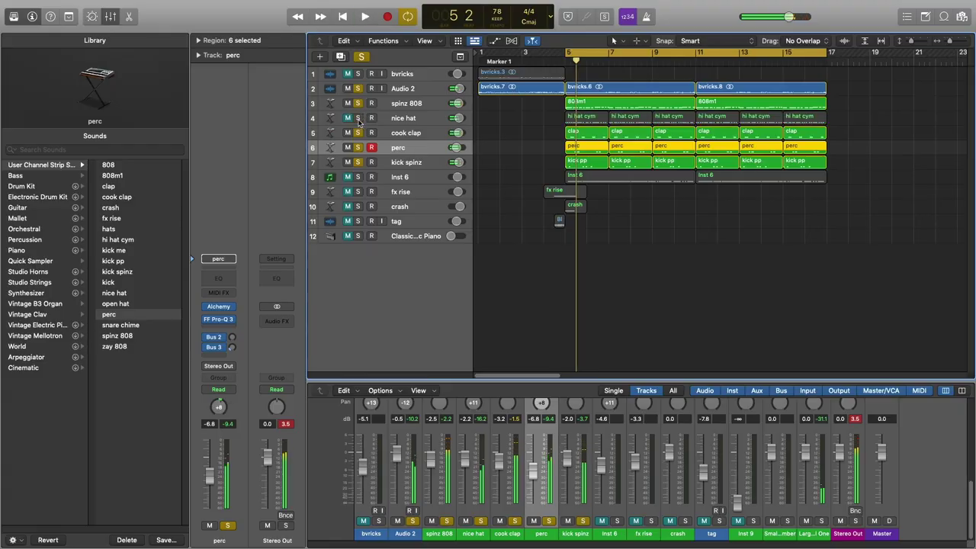
click(358, 132)
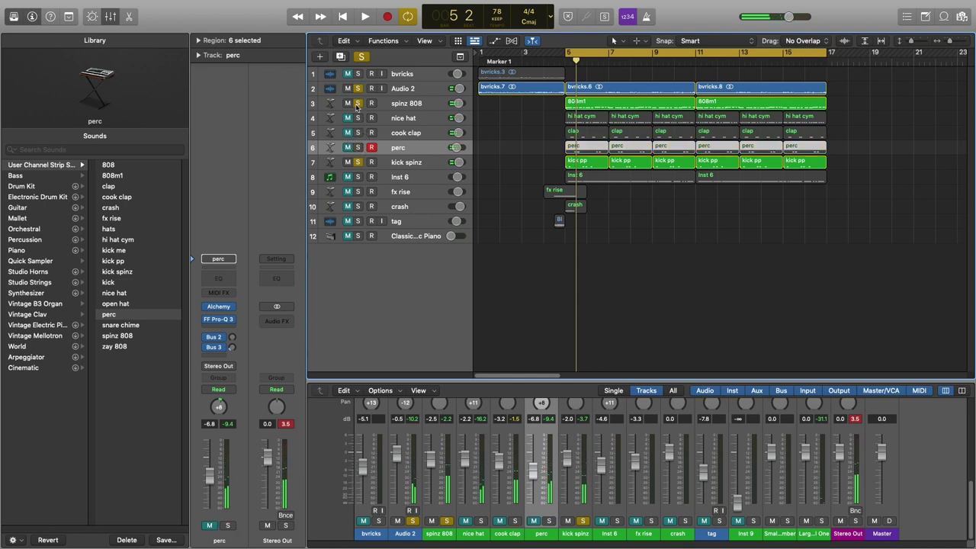
click(358, 89)
click(358, 88)
key(space)
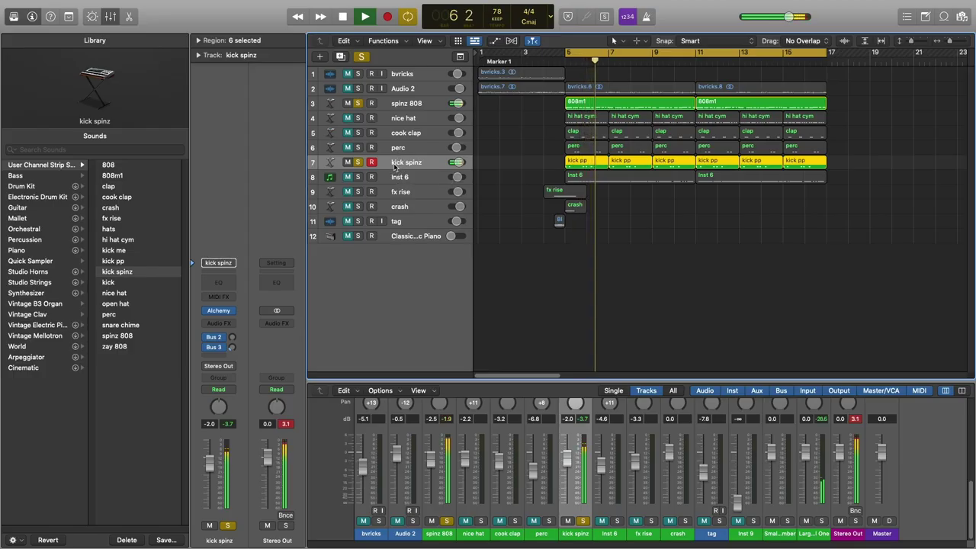
Insert FF Pro-Q 3 on the kick spinz track and load its Low Cut preset.
click(227, 324)
click(224, 323)
click(223, 323)
click(335, 344)
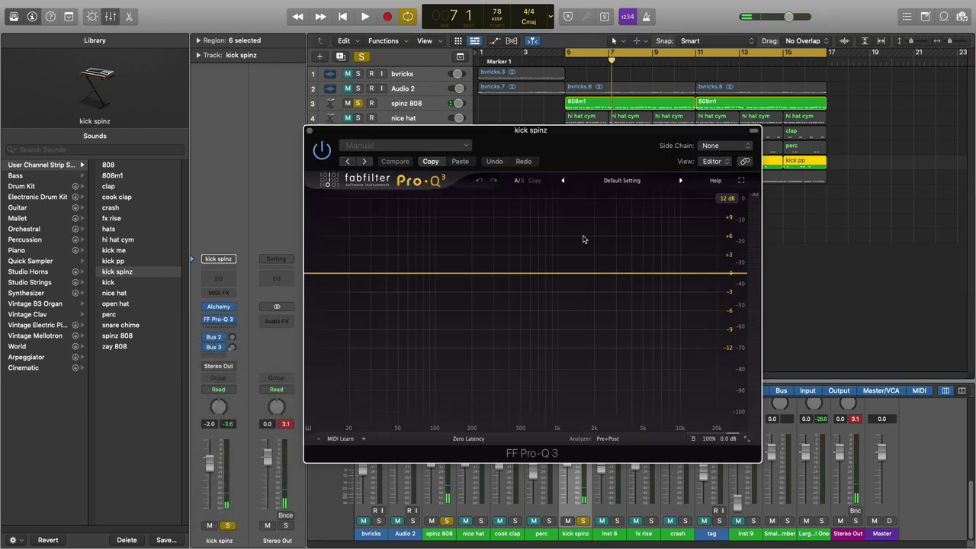
click(630, 180)
click(619, 378)
Lower the kick spinz low cut to about 28 Hz and add a bell boost of about 1.5 dB near 64 Hz, Q about 1.2.
key(space)
mouse_move(399, 274)
mouse_down()
mouse_move(361, 277)
mouse_move(405, 275)
mouse_move(414, 263)
mouse_up()
drag(469, 400, 479, 382)
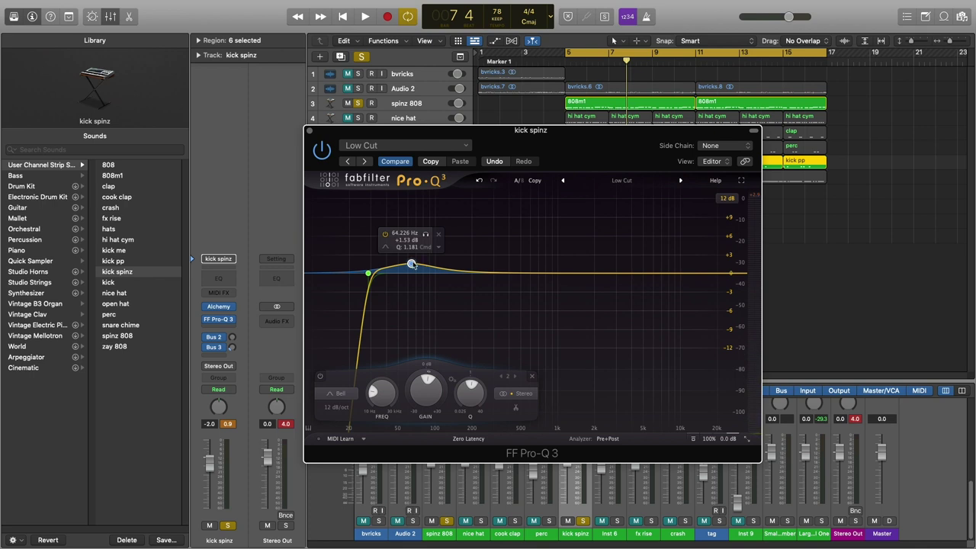
key(space)
Shift the kick spinz boost to about 59 Hz, narrow it to a Q of about 2.9, and audition it.
drag(412, 265, 417, 264)
drag(471, 392, 465, 364)
drag(417, 263, 407, 264)
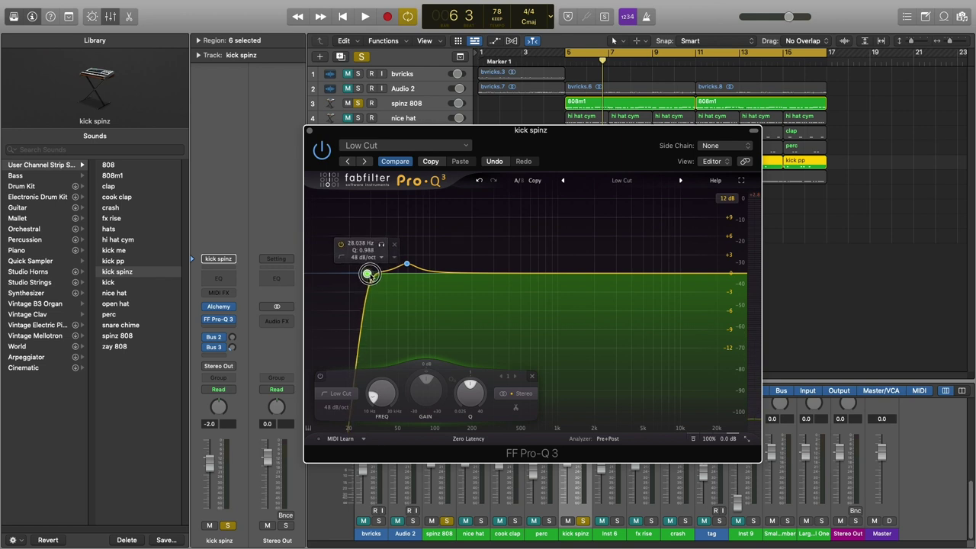
key(space)
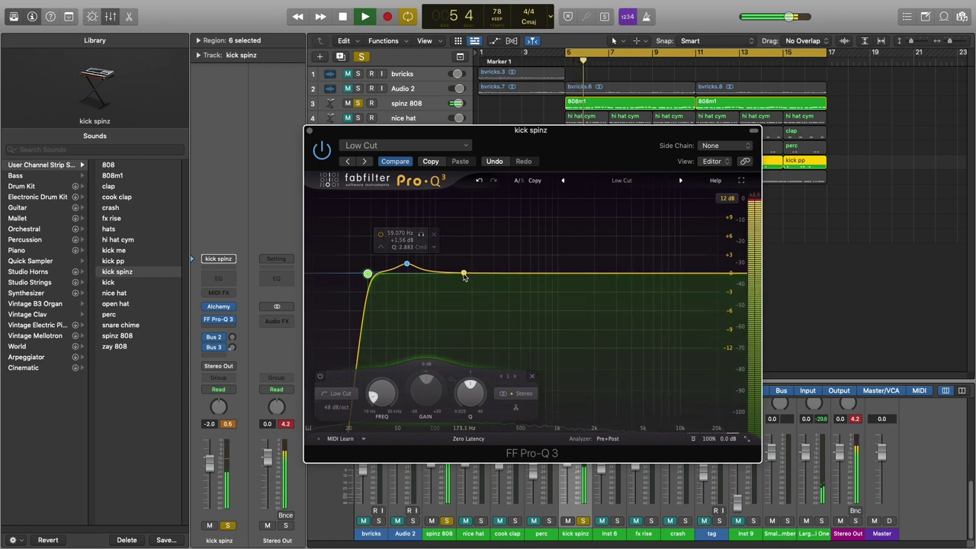
Add a kick spinz cut of about 1.4 dB near 171 Hz, Q about 1.6, and raise the boost to about 1.9 dB near 60 Hz.
click(464, 281)
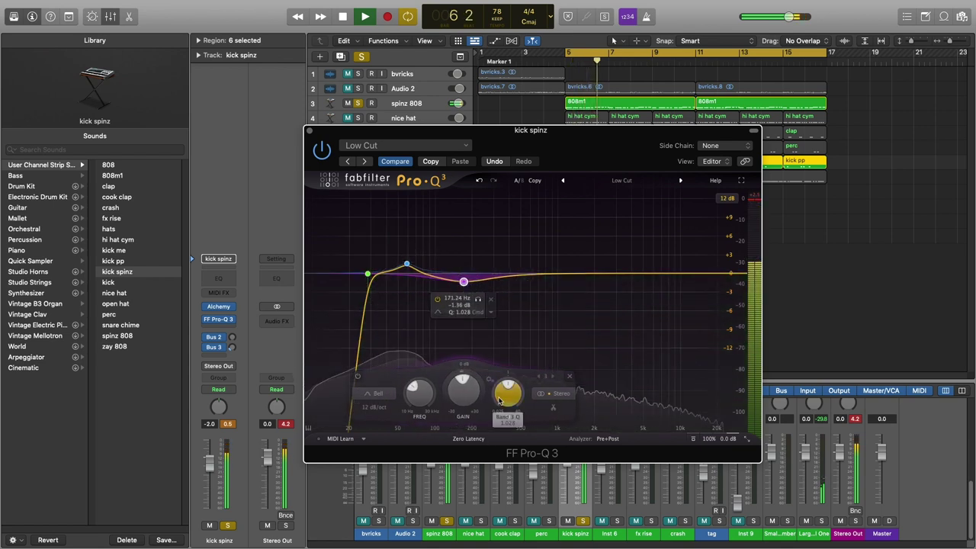
scroll(505, 375, up, 3)
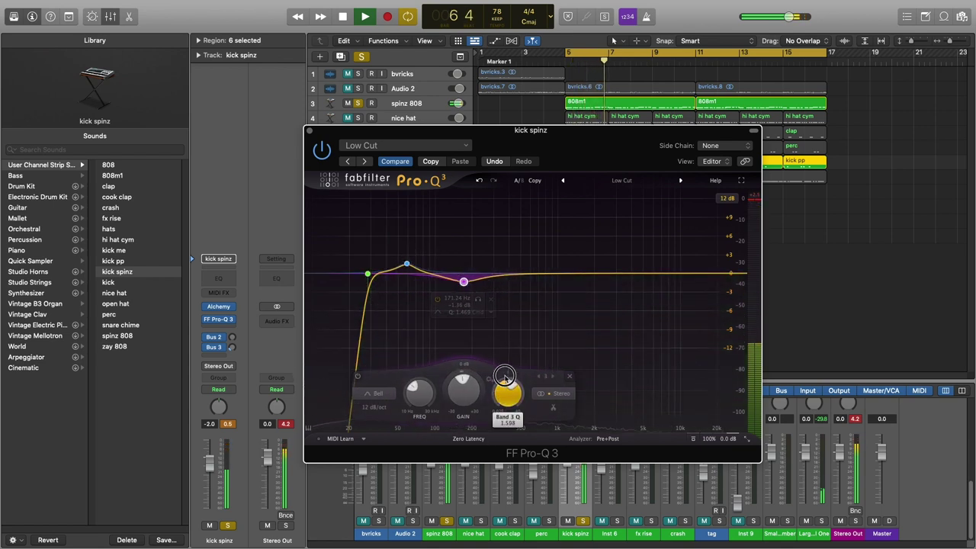
click(408, 262)
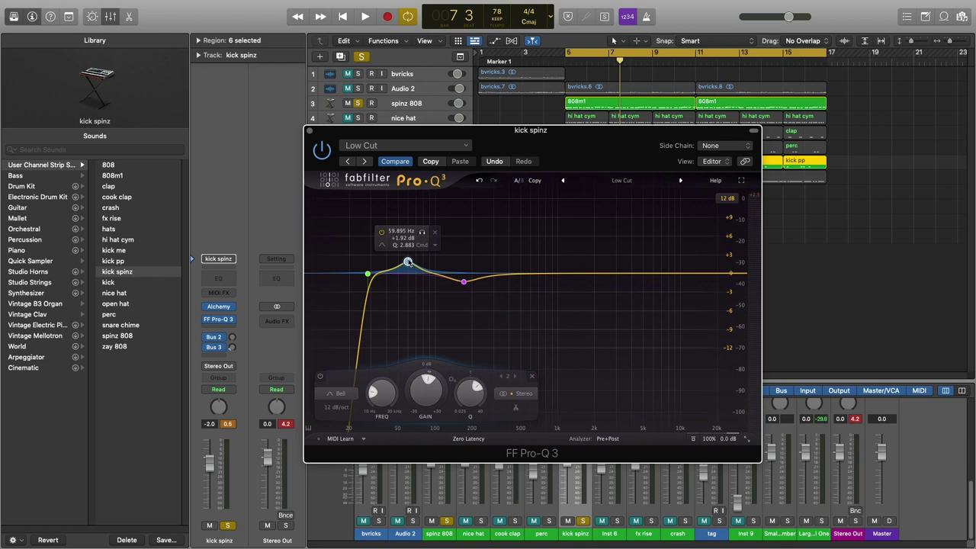
key(space)
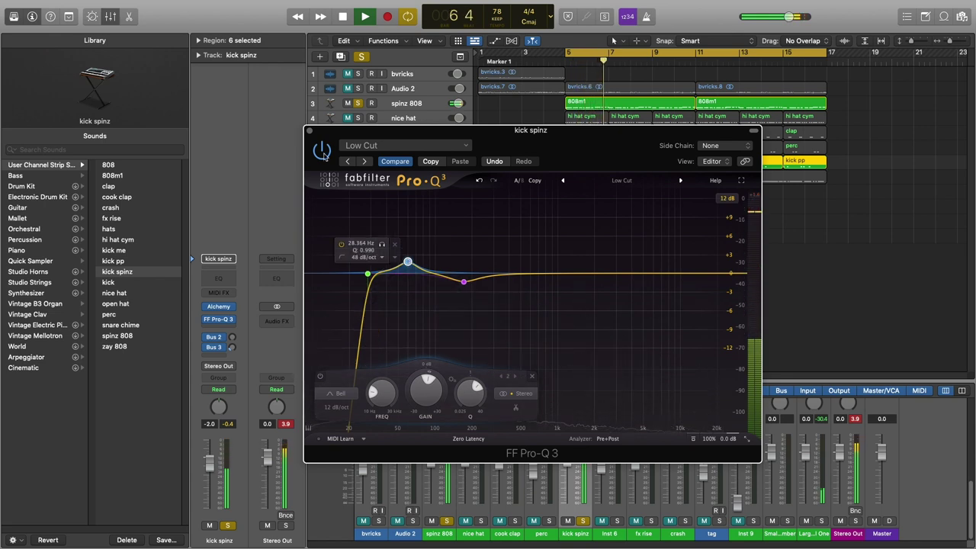
click(309, 132)
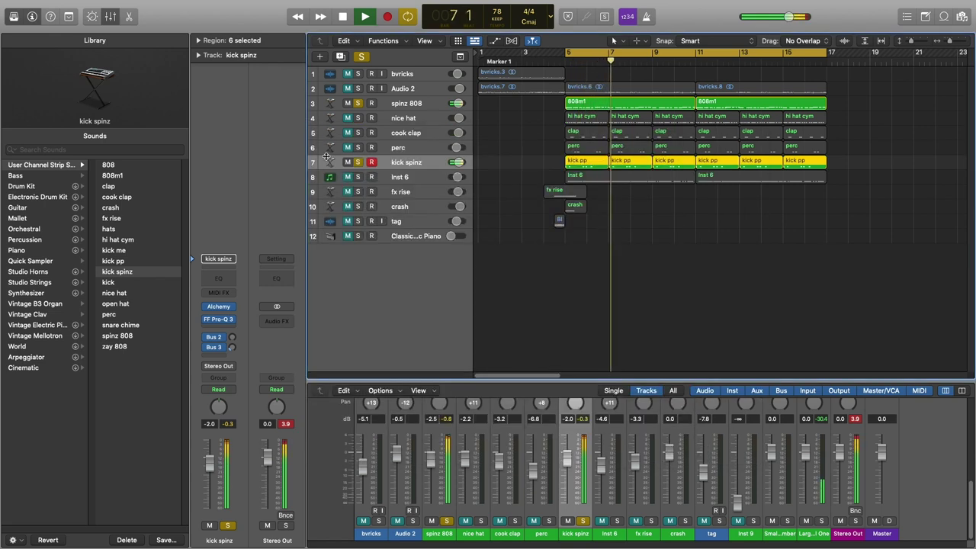
Select the spinz 808 track and open its FF Pro-Q 3 to check it against the kick.
click(412, 103)
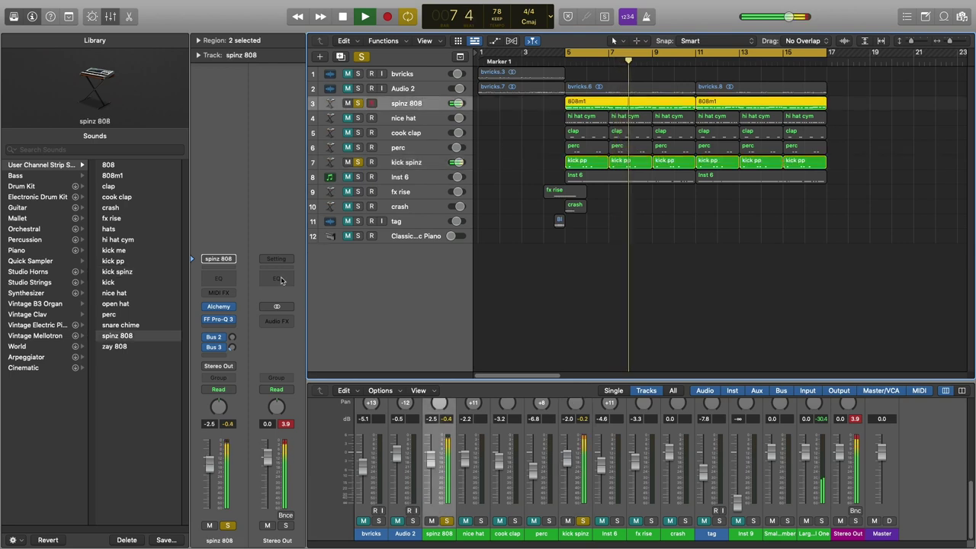
click(222, 326)
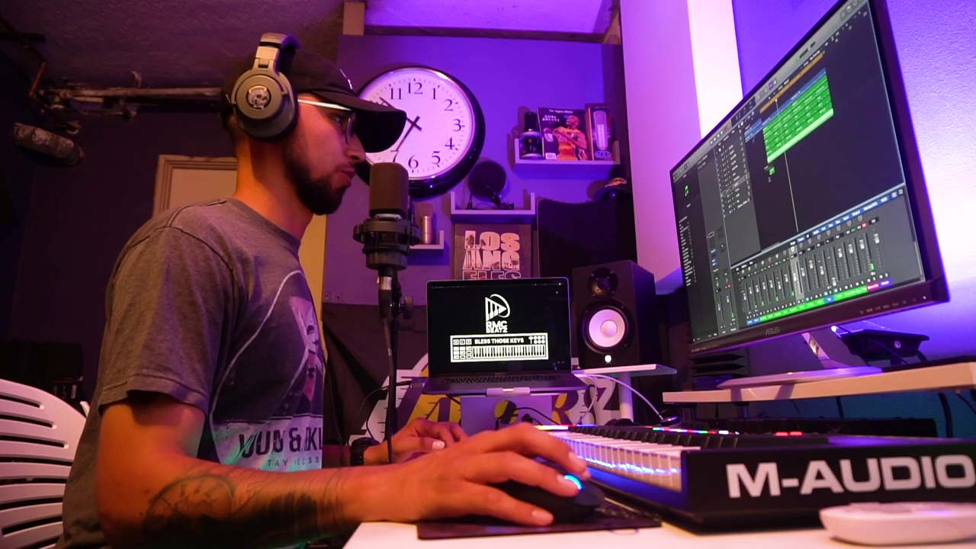
click(800, 115)
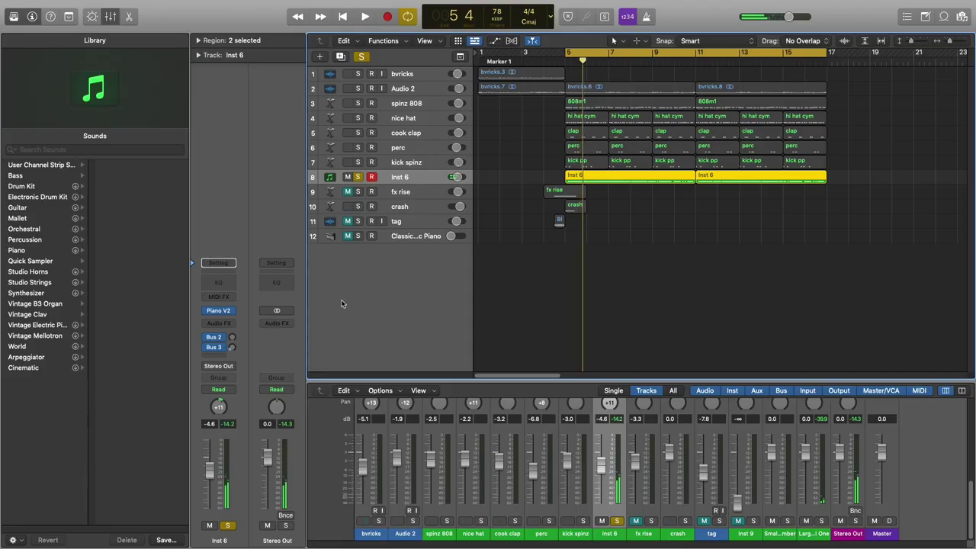
View the Piano V2 instrument on the Inst 6 track and close its window.
click(220, 312)
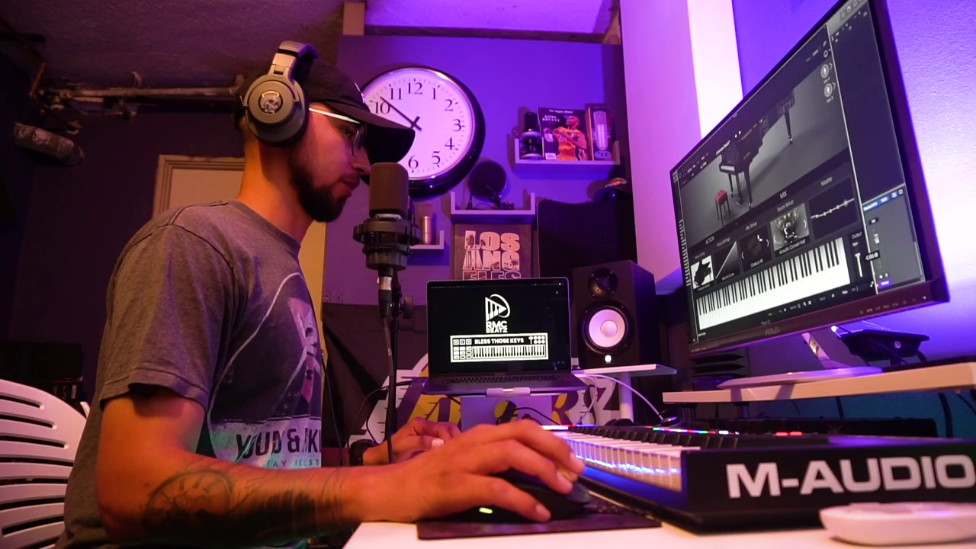
key(super+w)
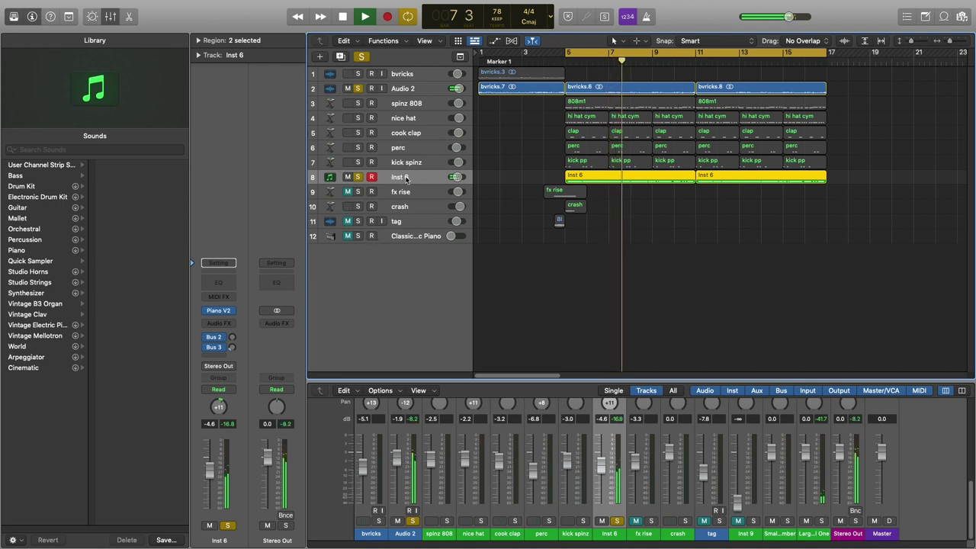
Insert a stereo FF Pro-Q 3 on the Inst 6 track, load the Low Cut preset and play the loop.
click(227, 323)
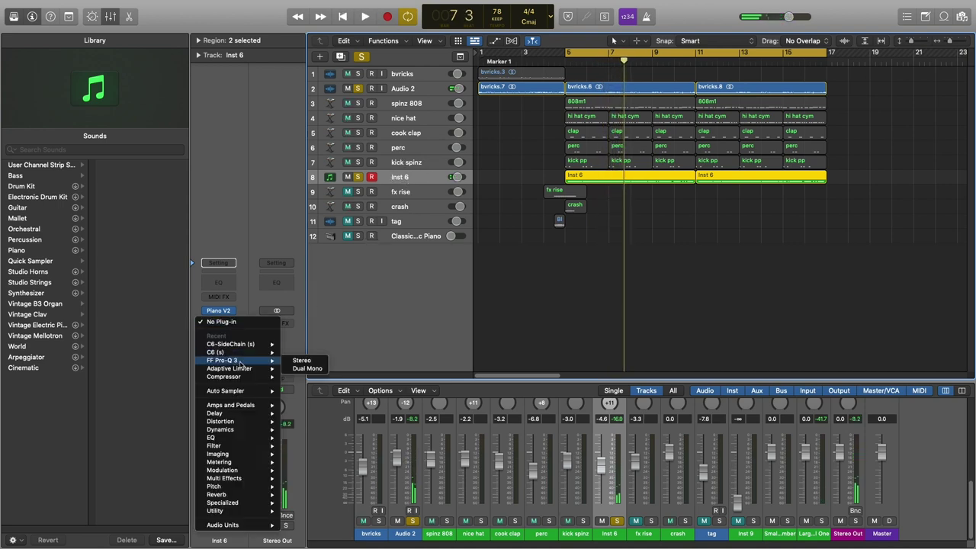
click(302, 360)
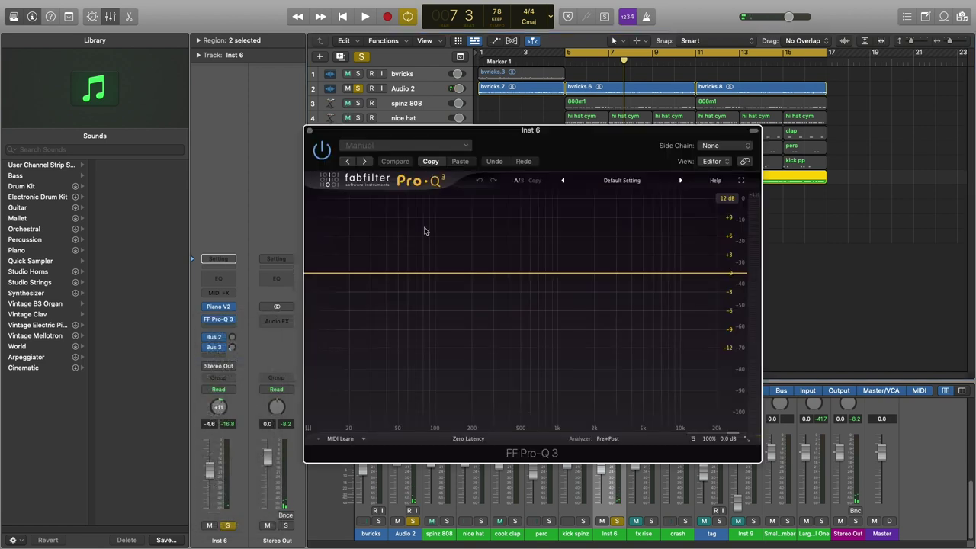
click(612, 180)
click(611, 377)
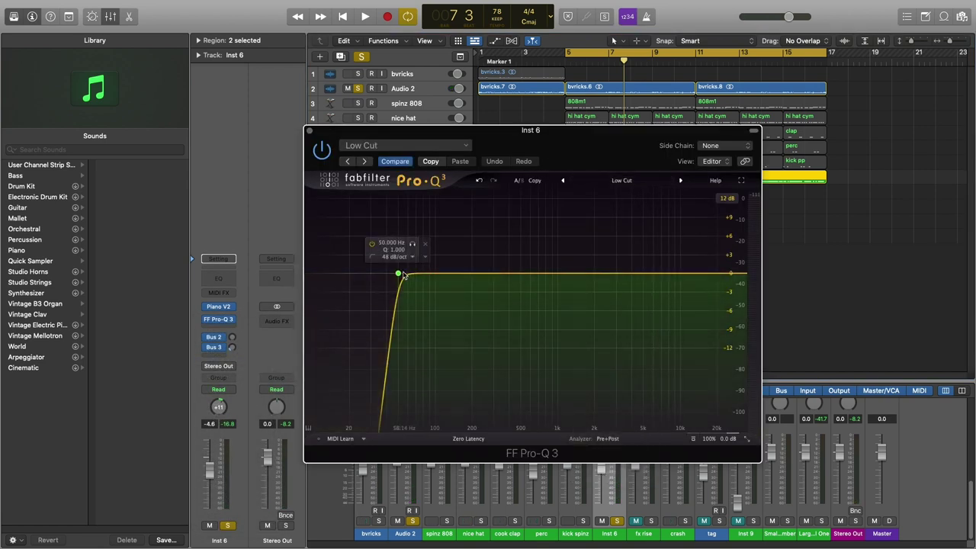
key(space)
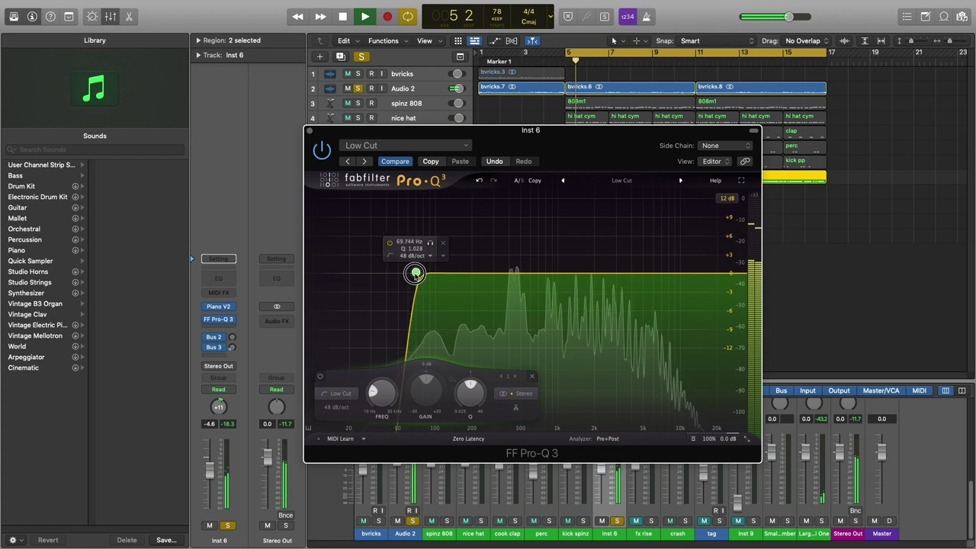
Raise the Inst 6 low cut frequency and add gentle bell boosts in the mids and of about 1.1 dB near 6.1 kHz.
drag(405, 273, 430, 274)
drag(655, 283, 654, 268)
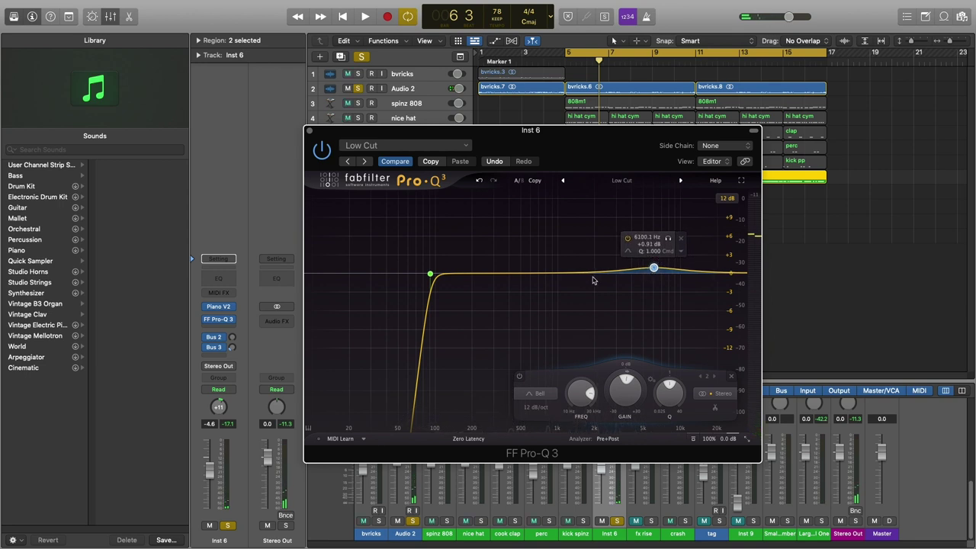
drag(546, 274, 540, 268)
drag(657, 270, 656, 267)
During playback, move the low cut to about 105 Hz and refine the mid boost to about 1.2 dB near 648 Hz, Q about 1.34.
key(space)
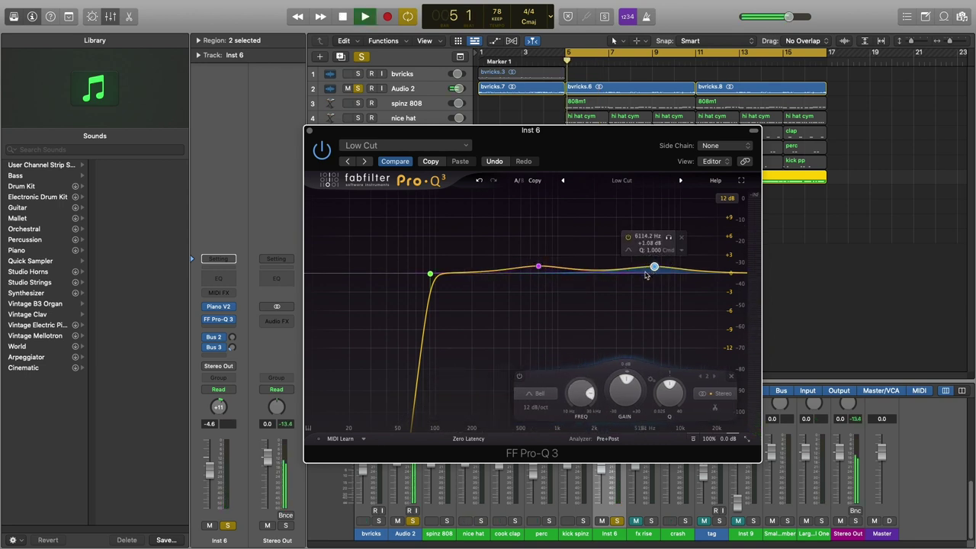
drag(430, 274, 438, 274)
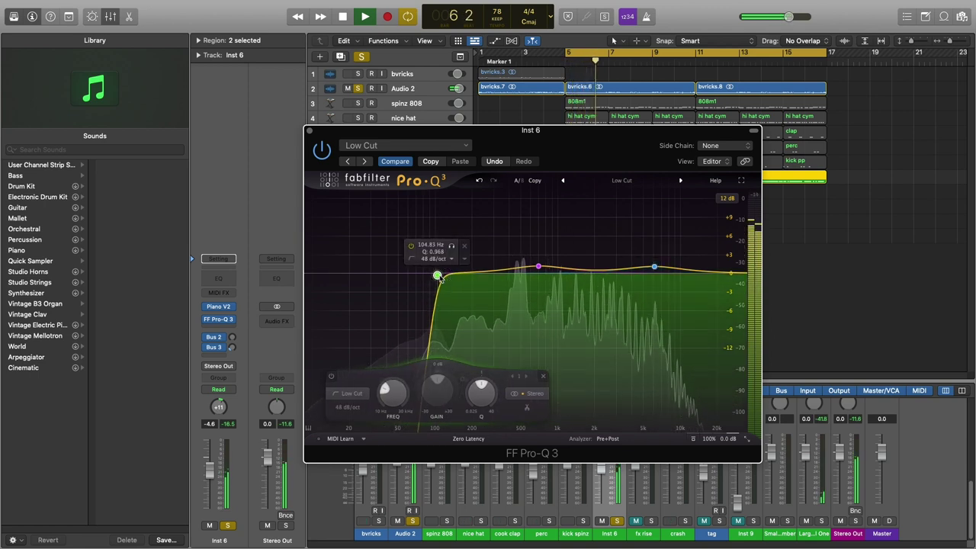
click(538, 267)
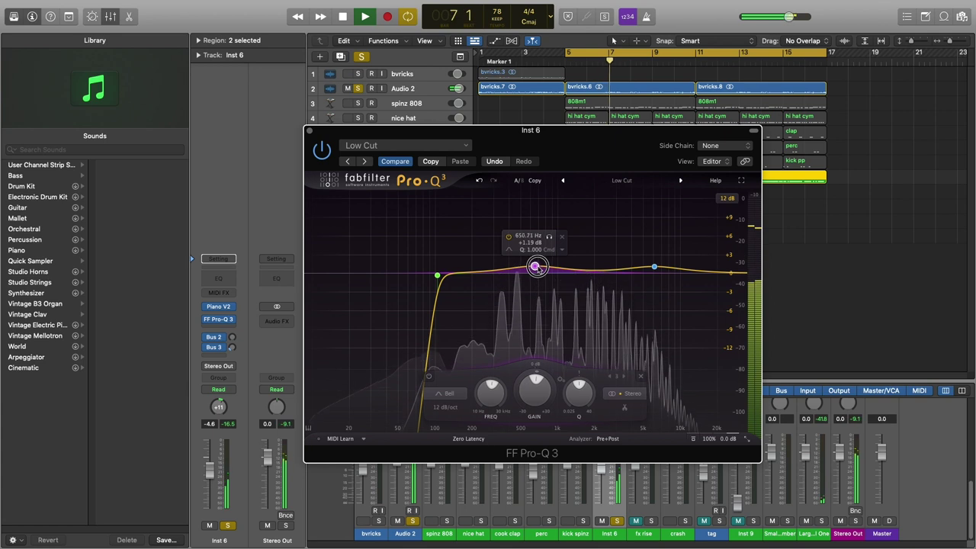
drag(577, 384, 578, 389)
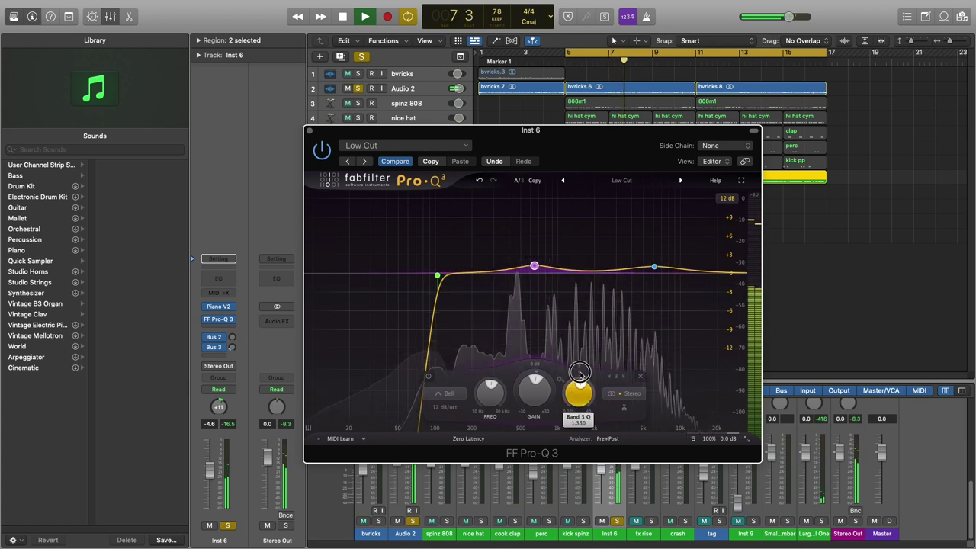
Narrow the high bell boost to a Q of about 1.5, shift it slightly lower in frequency and higher in gain, and close the EQ.
click(655, 266)
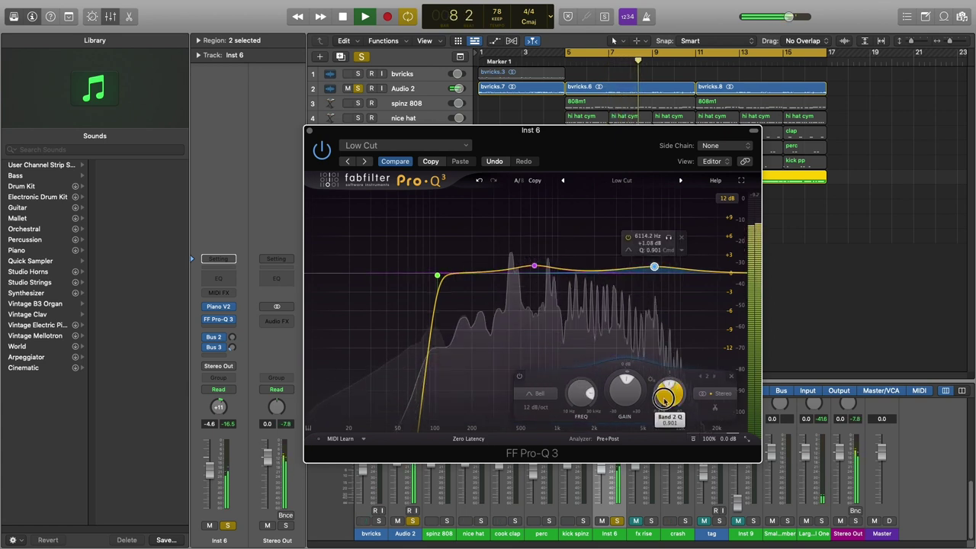
drag(665, 397, 666, 370)
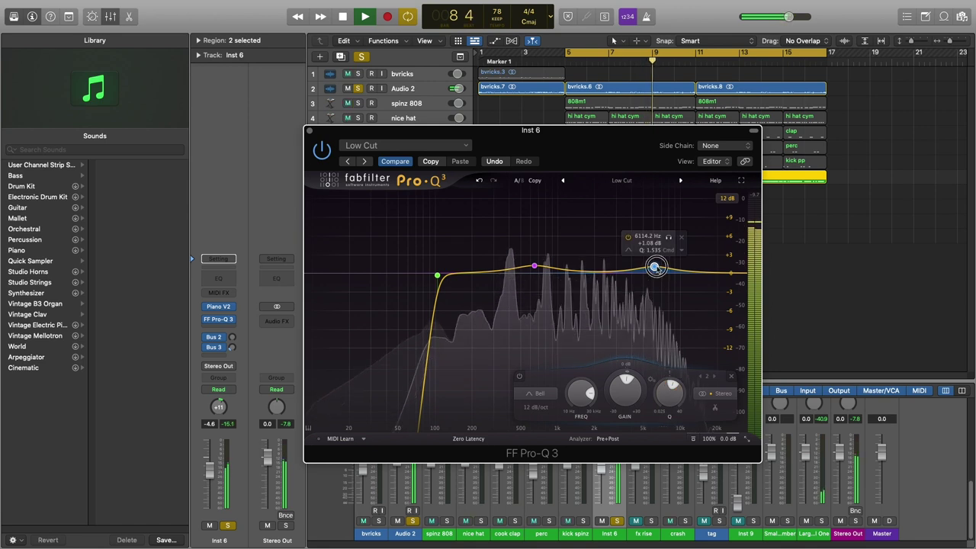
drag(656, 266, 653, 272)
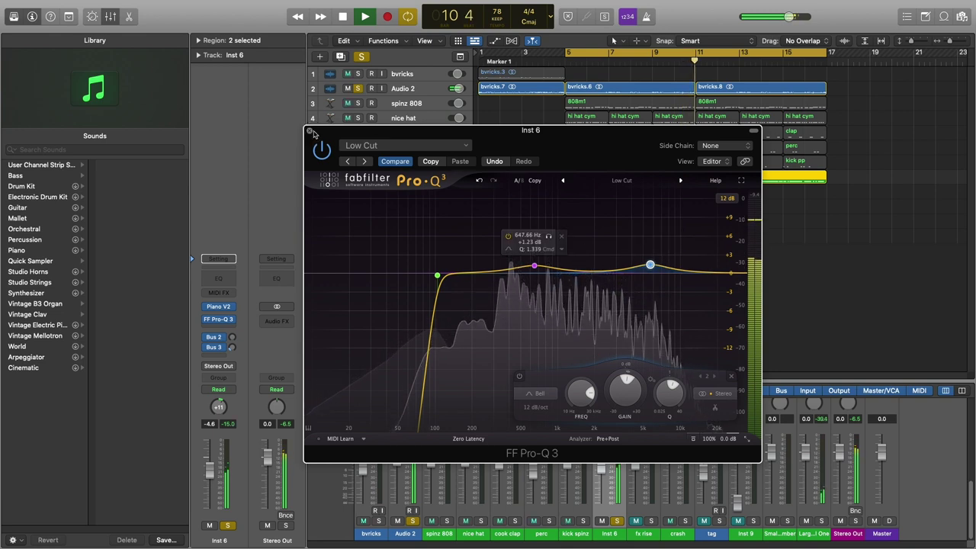
click(313, 133)
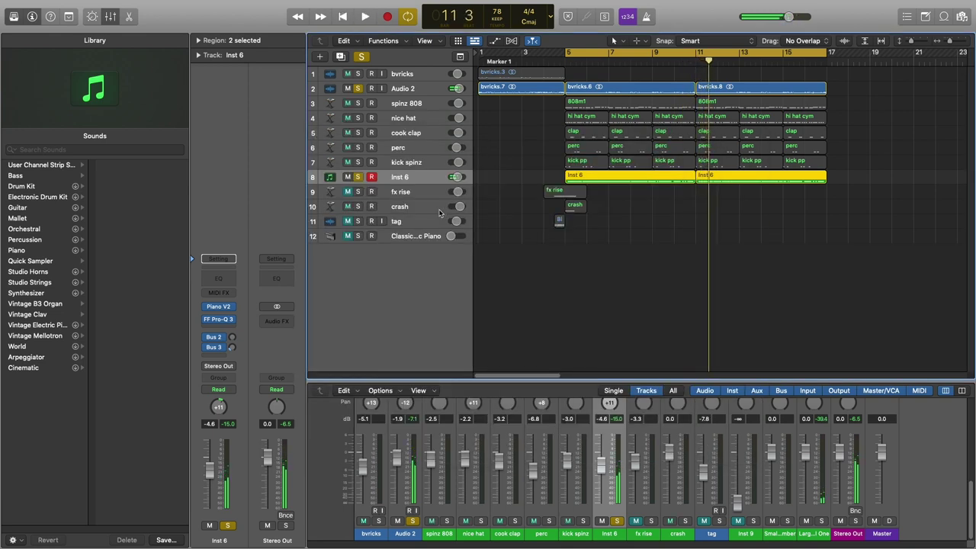